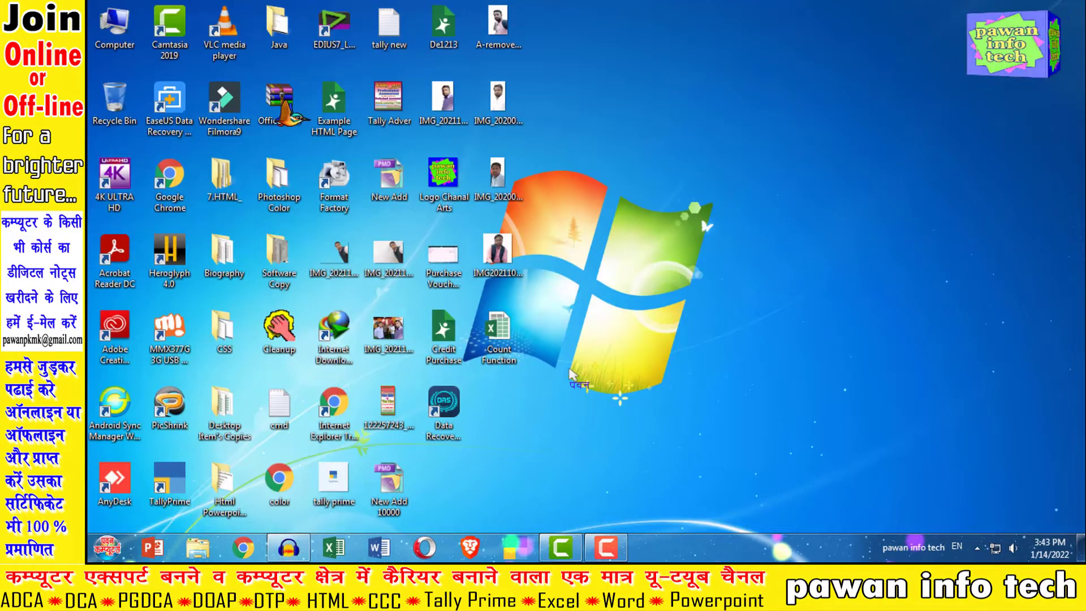
- Launch Excel by running 'excel' from the Windows Run dialog
key(super+r)
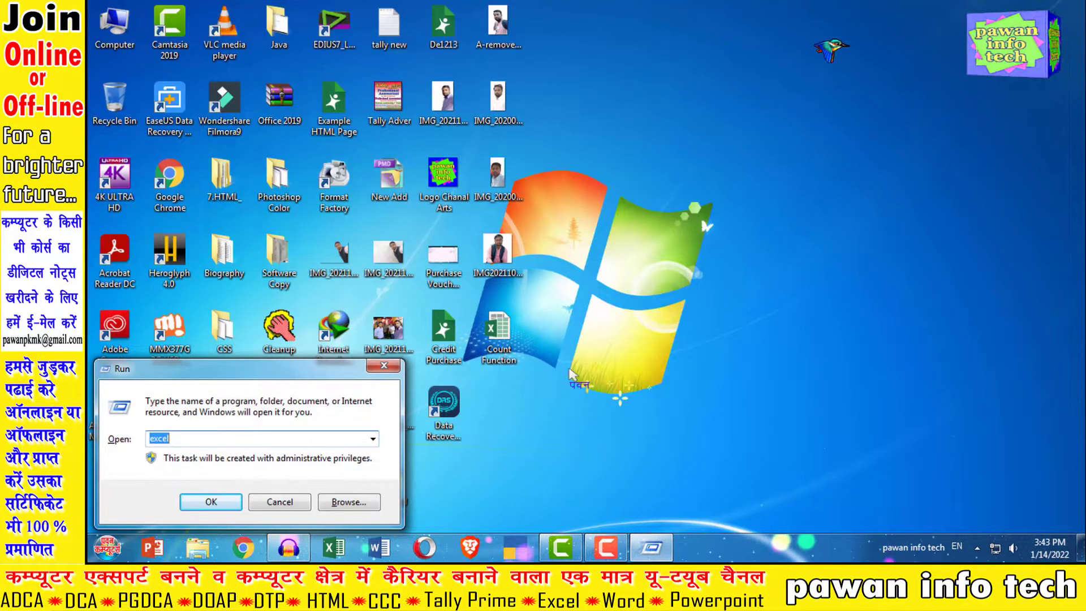
text(exc)
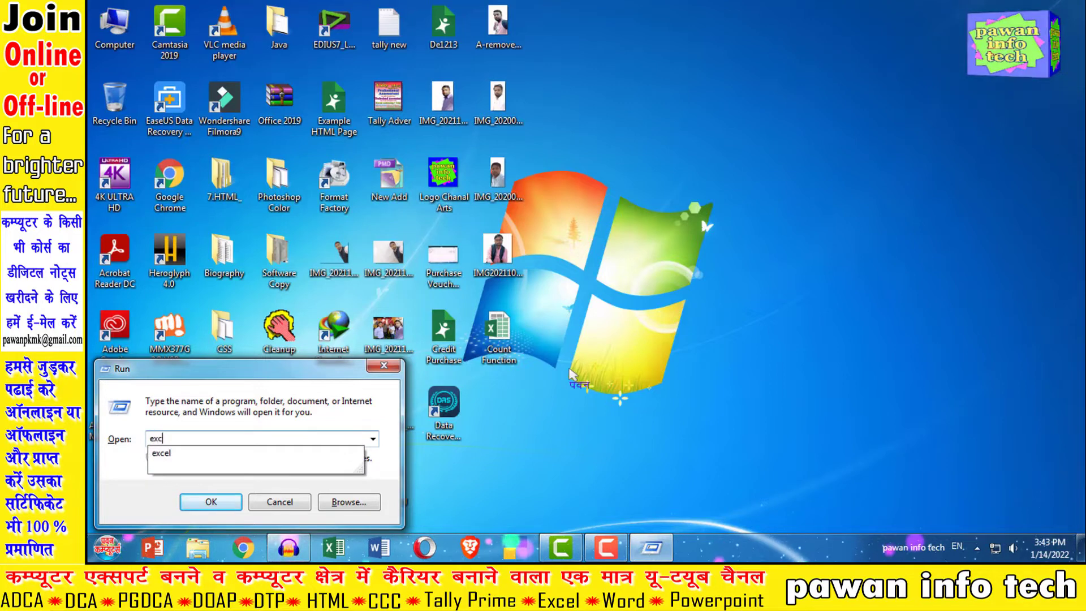
text(el)
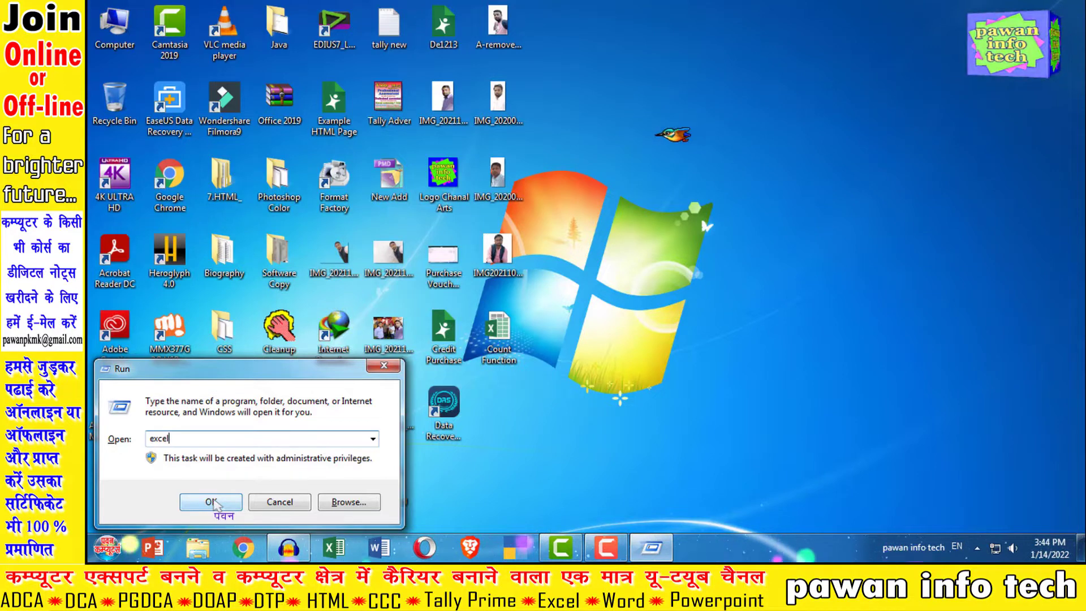
click(215, 503)
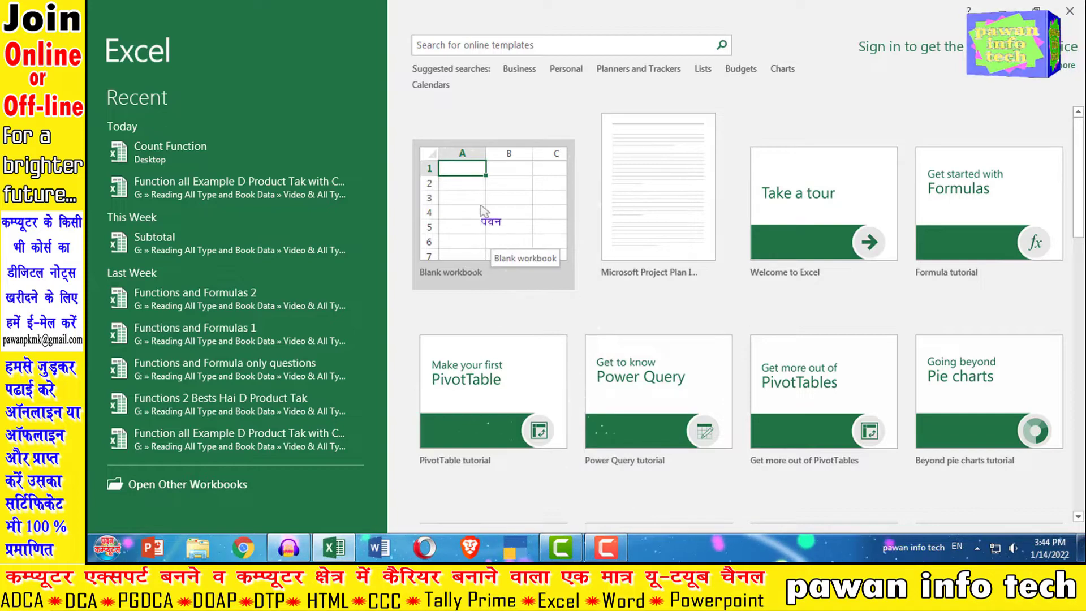
- Start a new Blank workbook from the Excel start screen
click(481, 216)
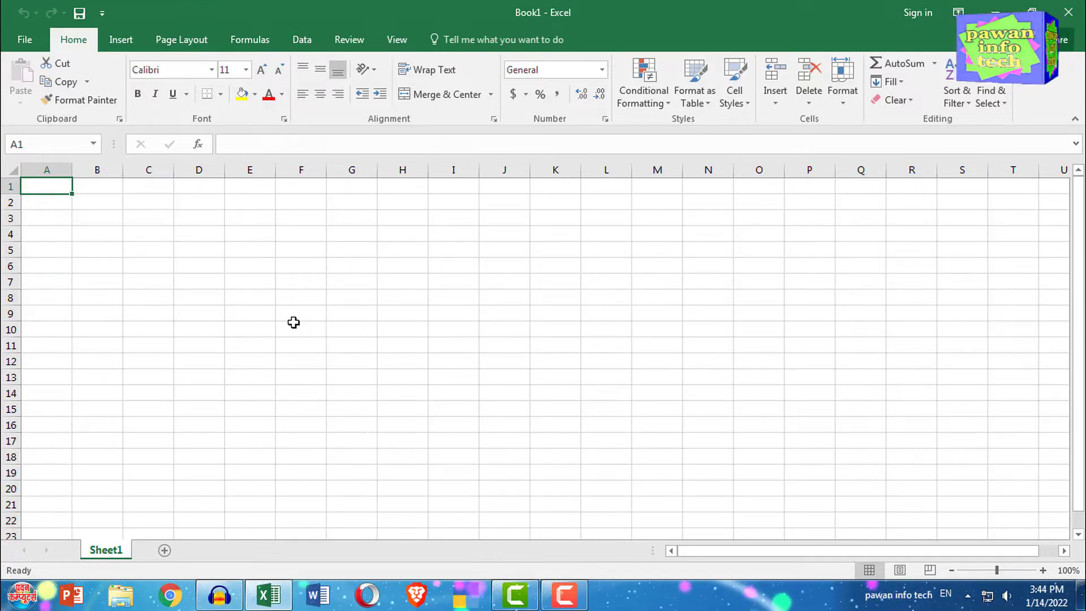
- Zoom the empty Sheet1 in to about 280%
ctrl+scroll(294, 322, up, 1)
ctrl+scroll(294, 322, up, 3)
ctrl+scroll(294, 322, up, 3)
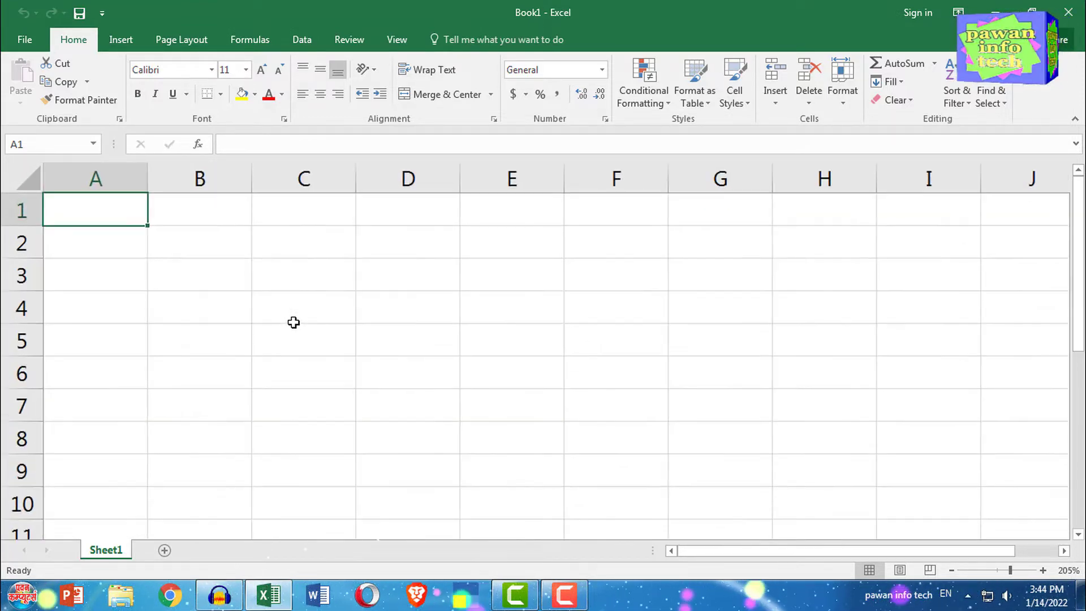
ctrl+scroll(293, 323, up, 3)
ctrl+scroll(294, 322, up, 2)
ctrl+scroll(293, 322, up, 3)
ctrl+scroll(294, 322, up, 1)
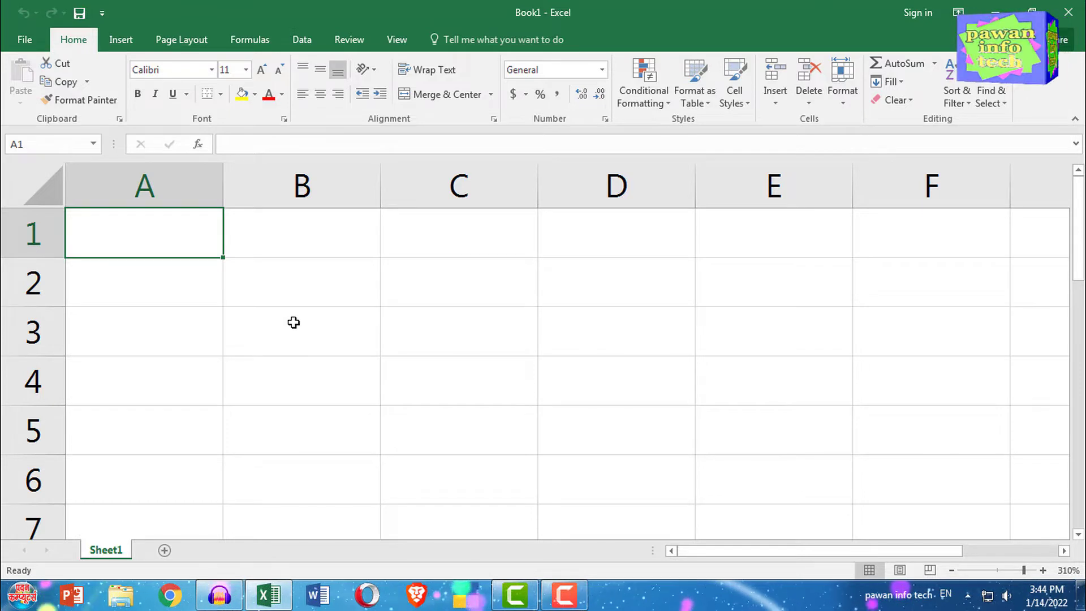
ctrl+scroll(293, 322, down, 3)
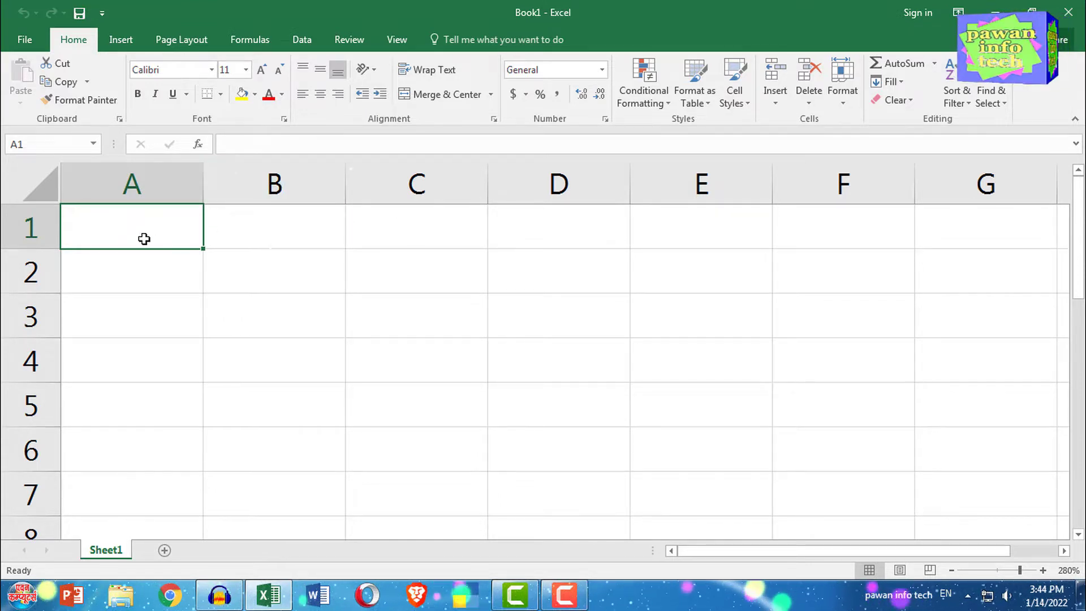
- Type the headings 'Students Name' in A1 and 'Marks' in B1
text(Studen)
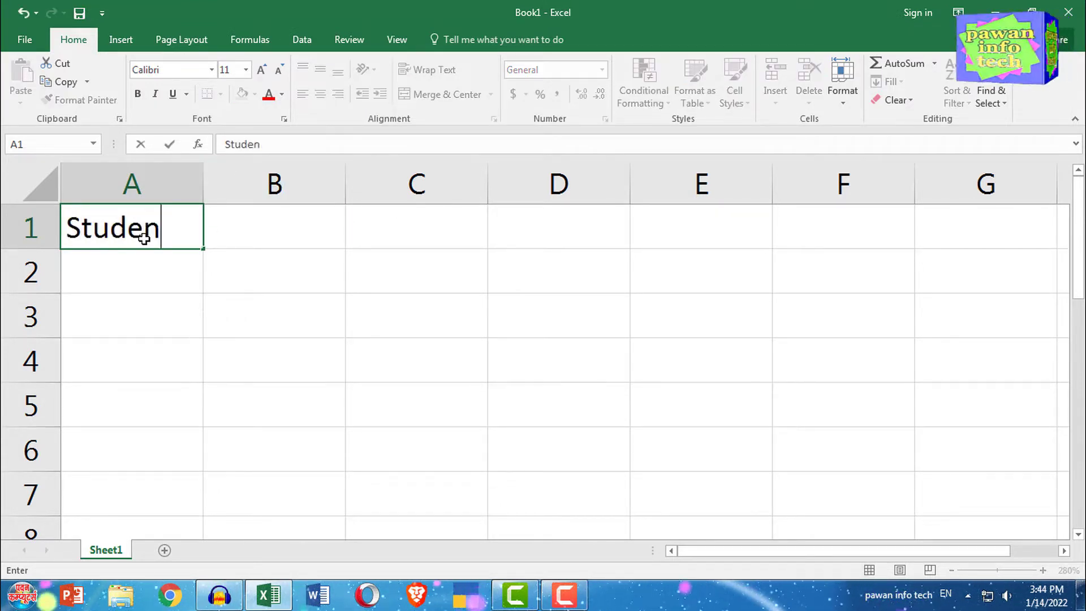
text(ts Name)
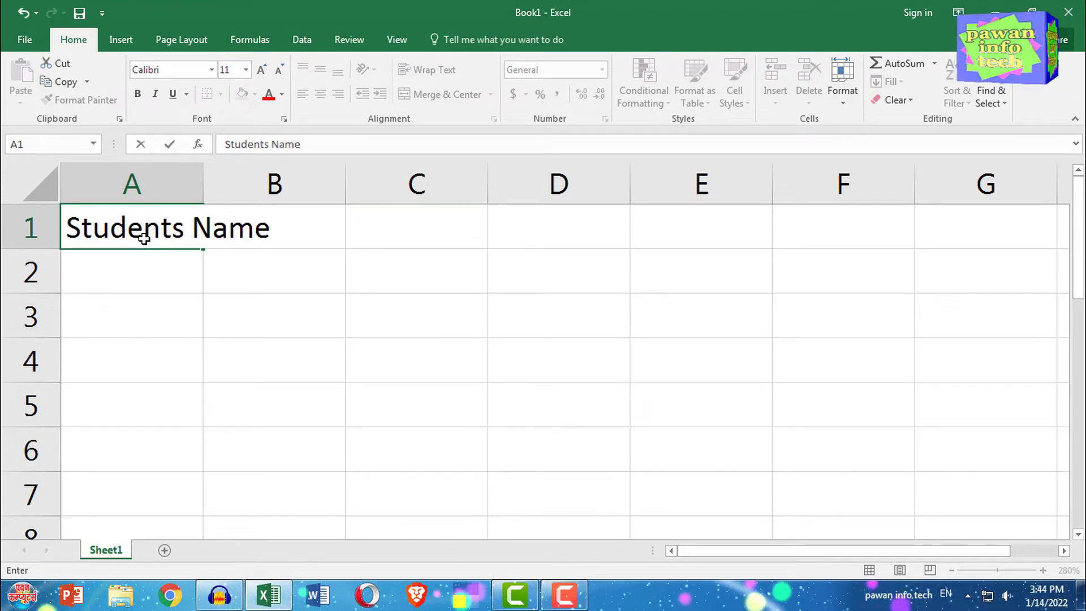
key(ctrl+Return)
key(Tab)
text(Mar)
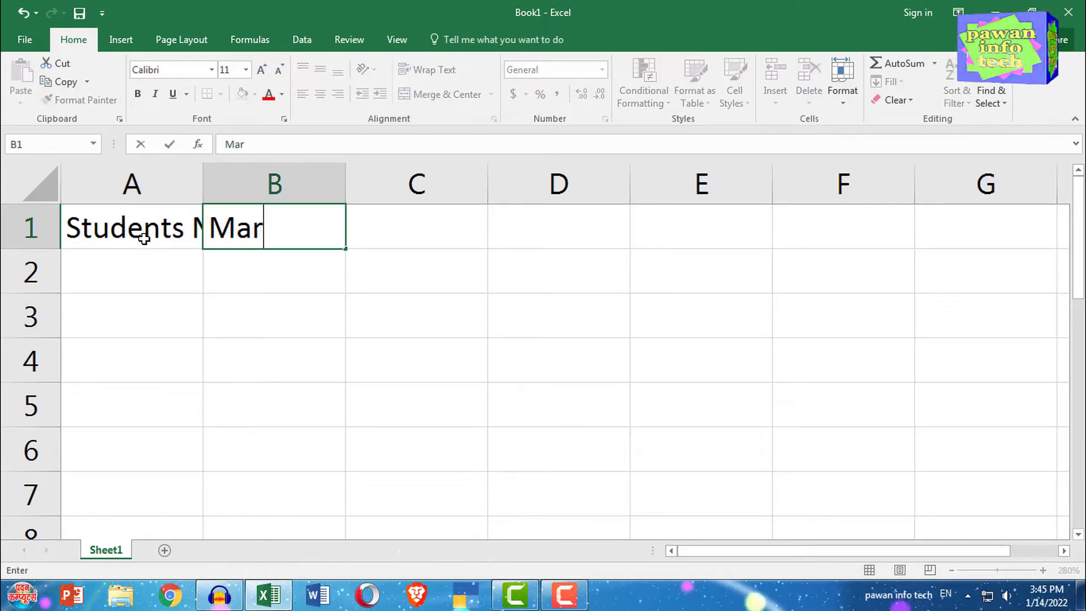
text(ks)
key(Return)
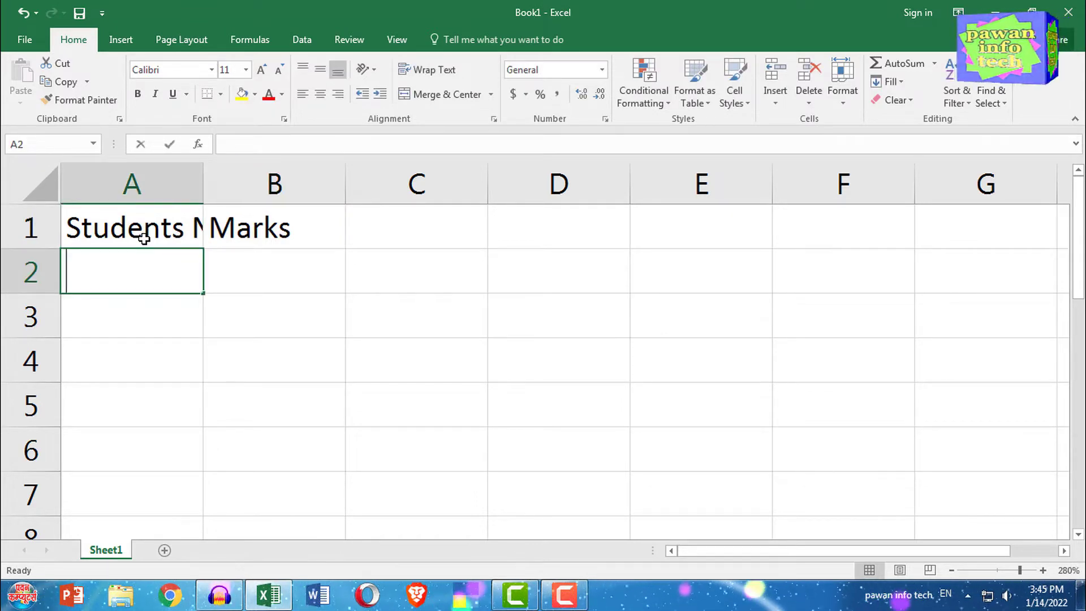
- Enter the names Aman, Arun, Pradeep, Sandeep and Anuj down A2:A6
text(Aman)
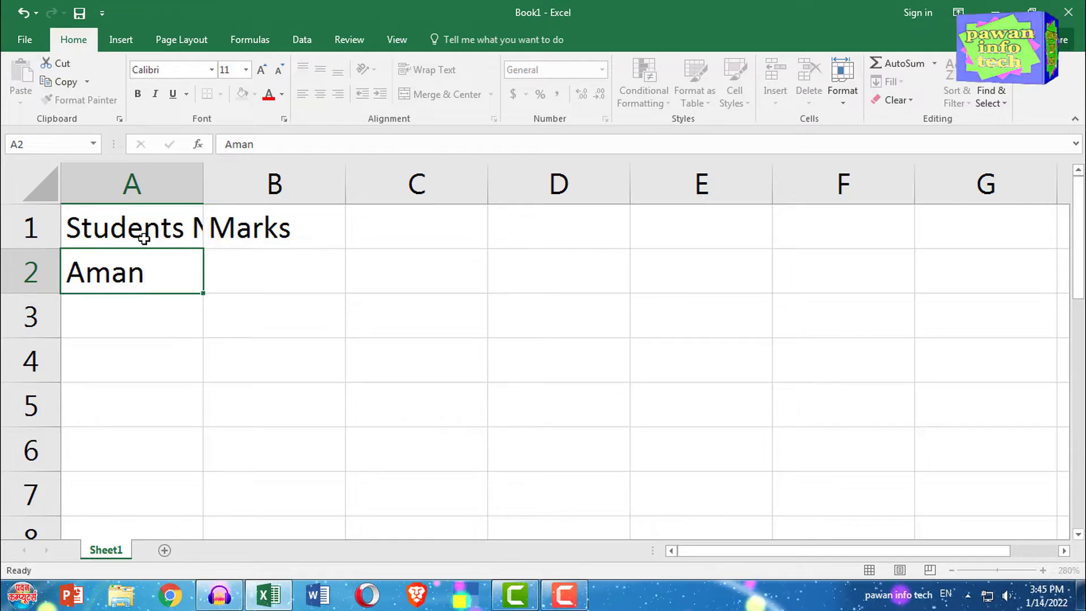
key(Return)
text(Arun)
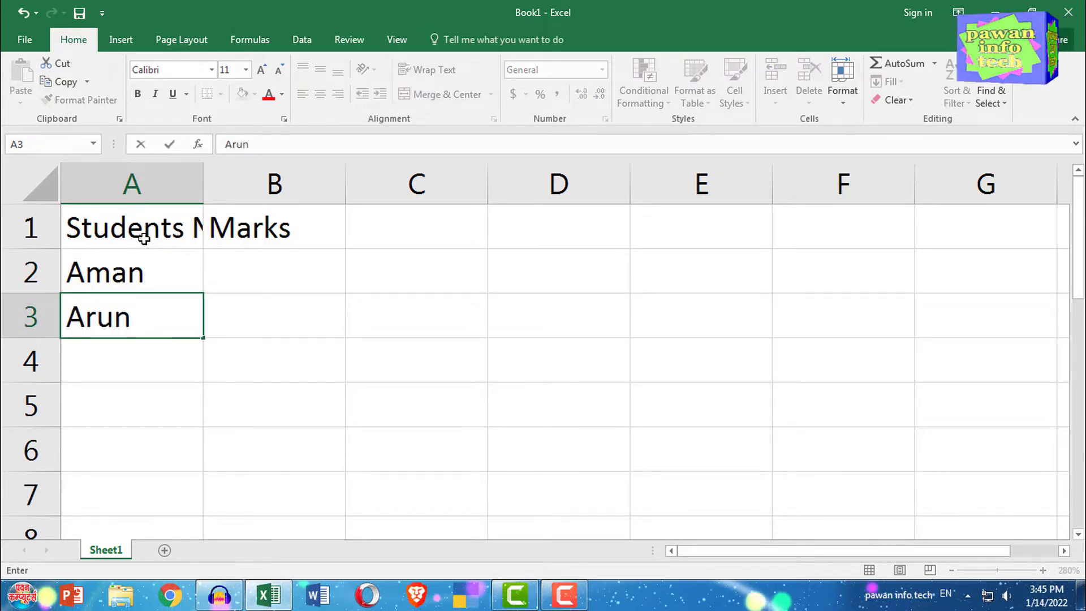
key(Return)
text(Pa)
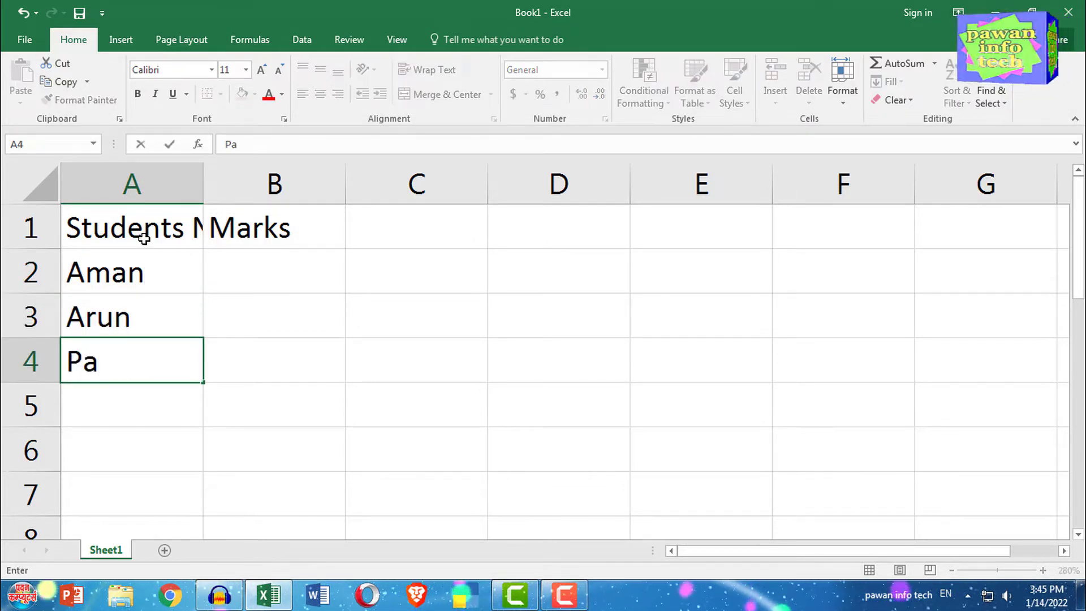
key(BackSpace)
text(radee)
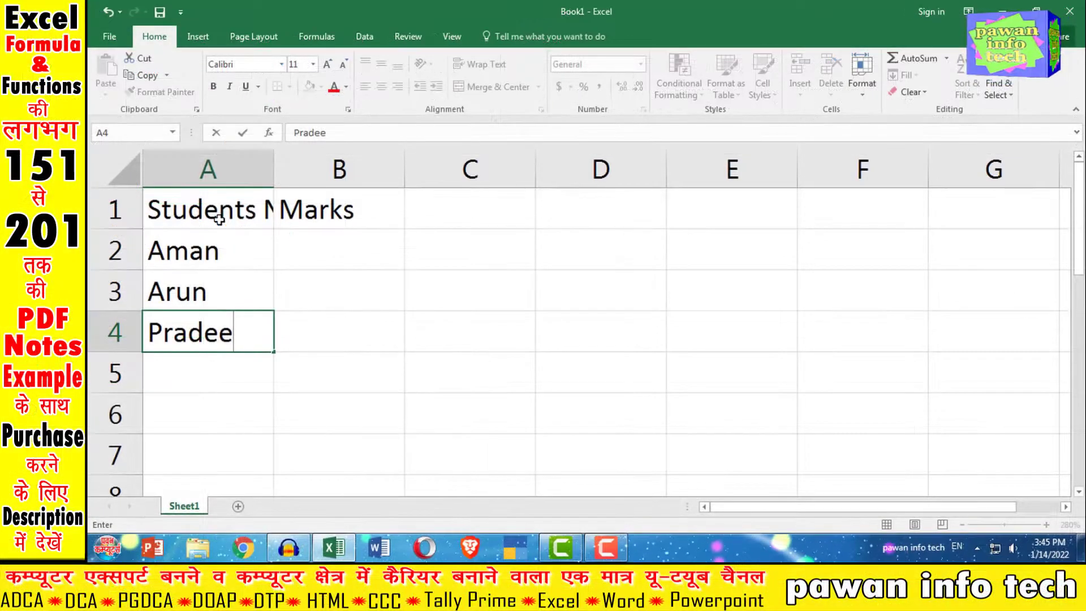
text(p)
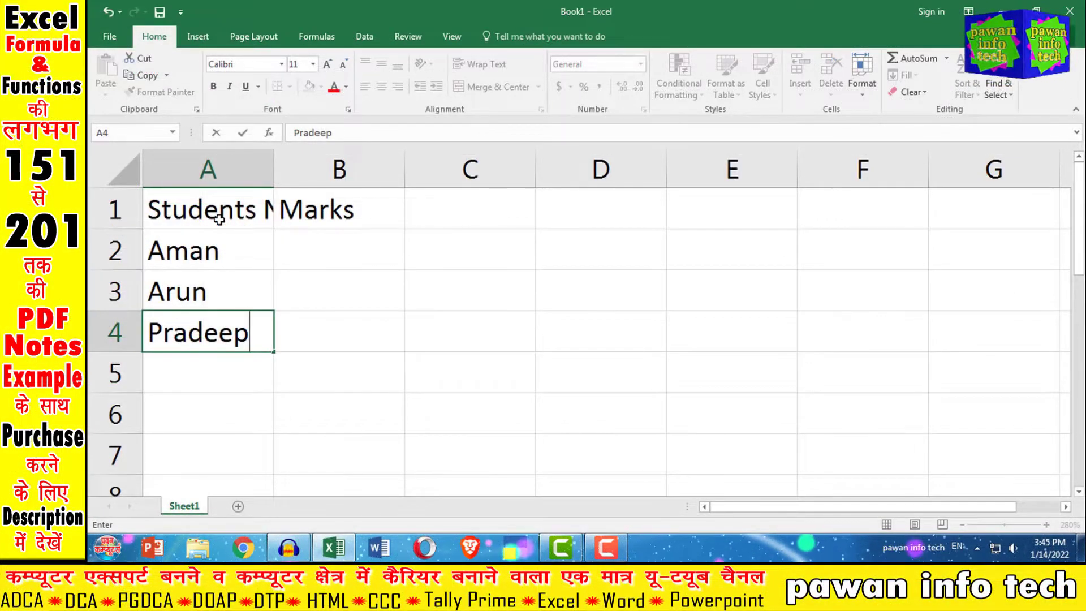
key(Return)
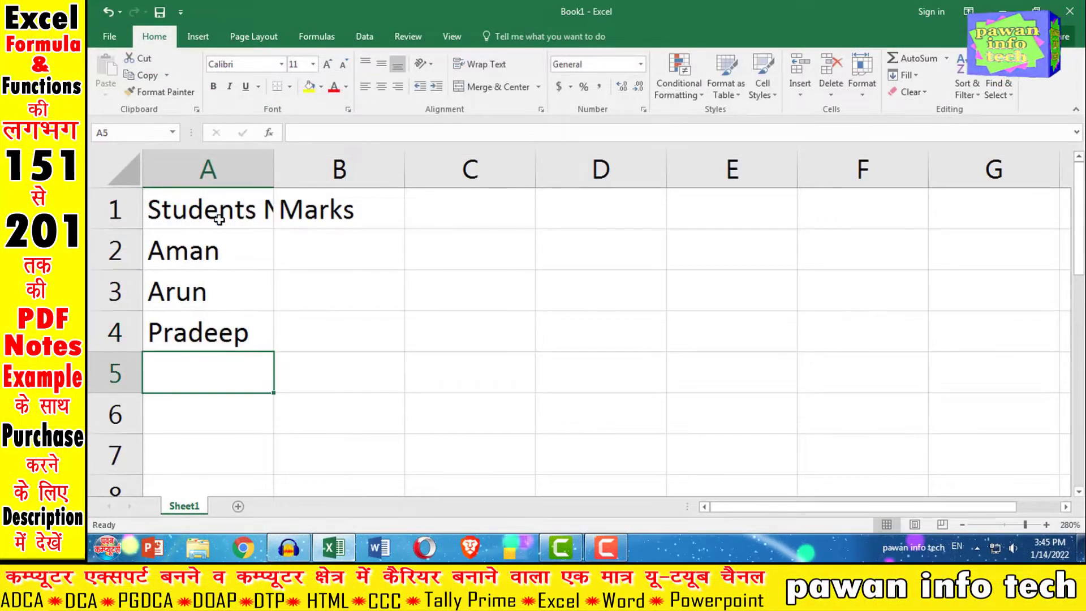
text(Sande)
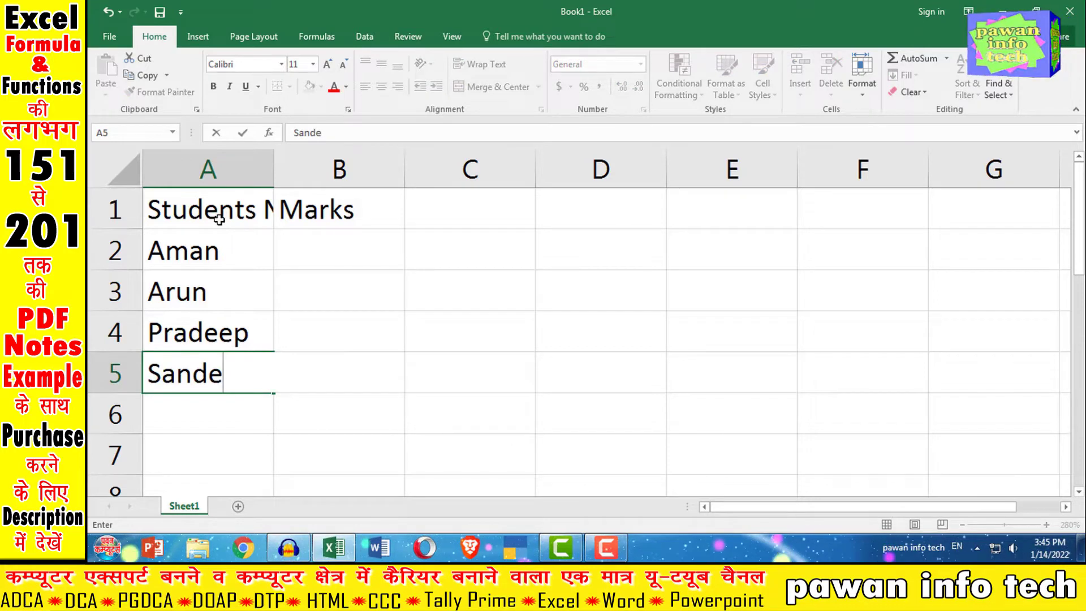
text(ep)
key(Return)
text(Anu)
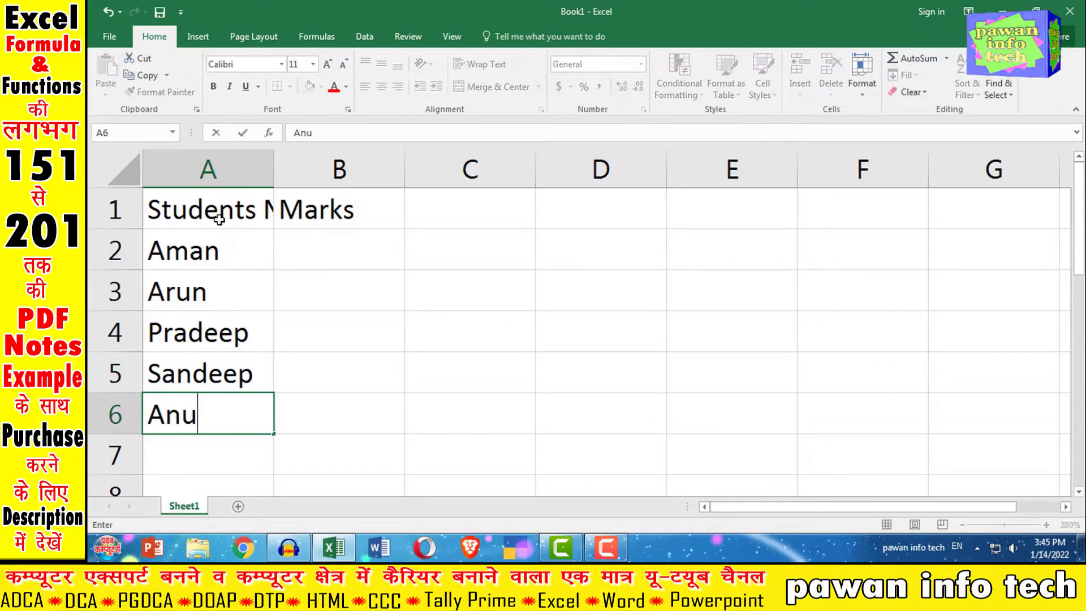
text(j)
key(Return)
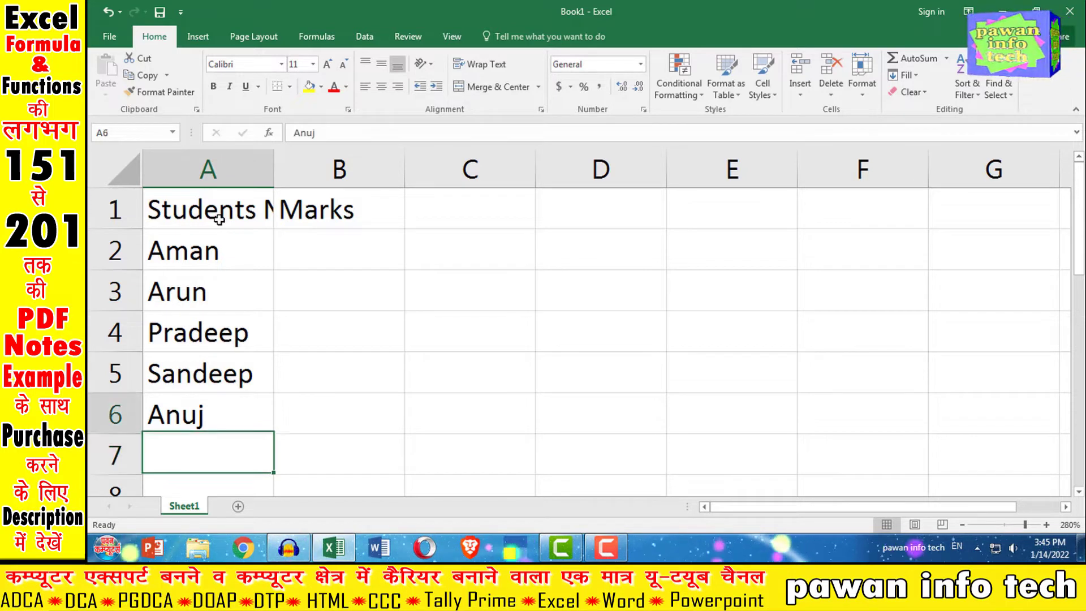
key(Up)
key(Up)
key(Up)
key(Up)
- Fill B2:B6 with the marks 500, 485, 450, 430 and 400
click(219, 220)
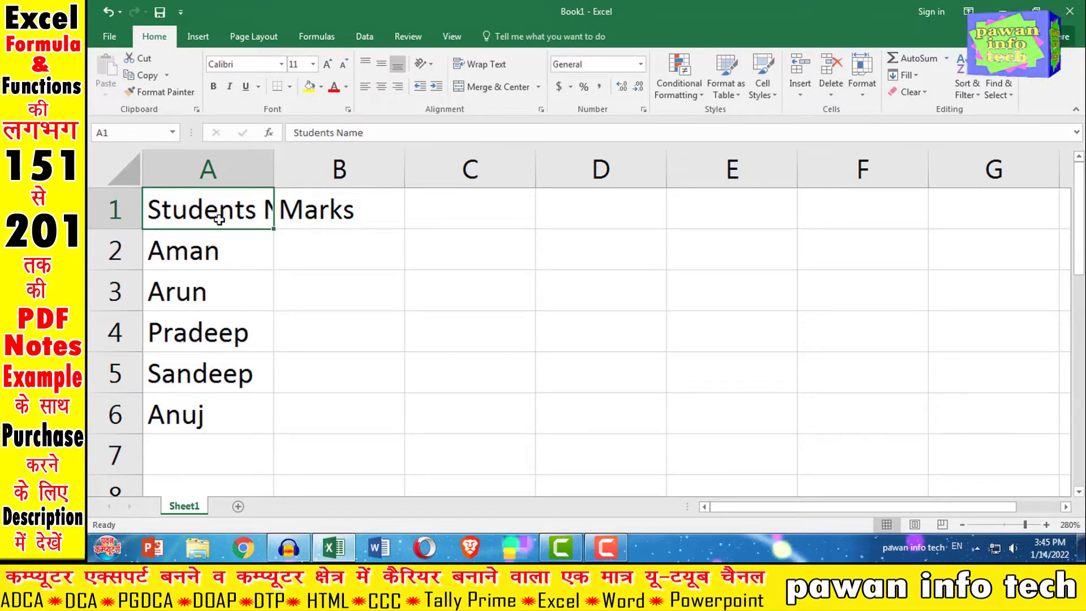
key(Right)
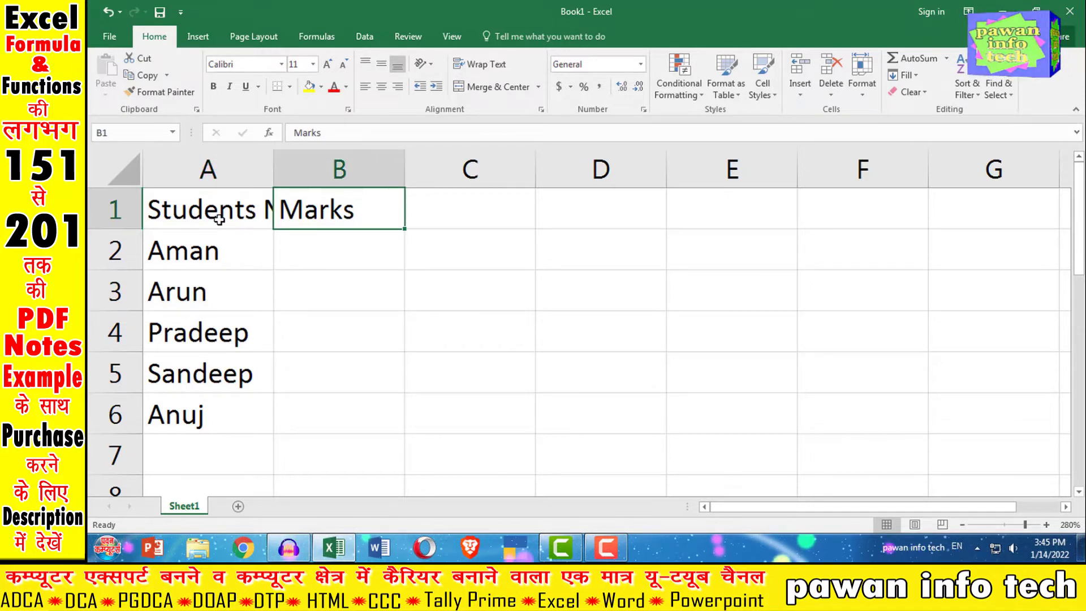
key(Down)
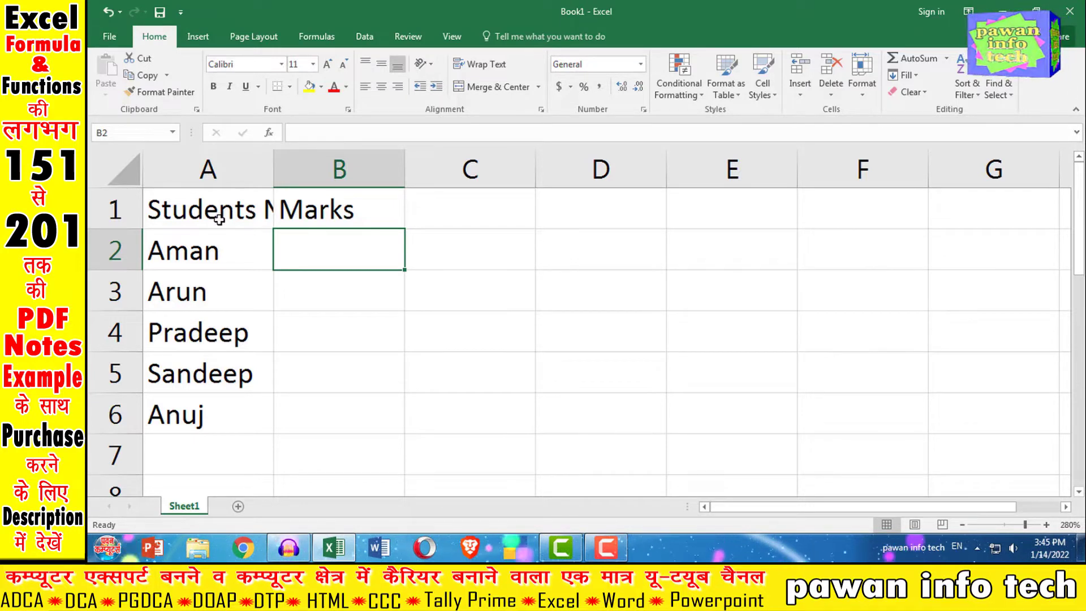
text(5)
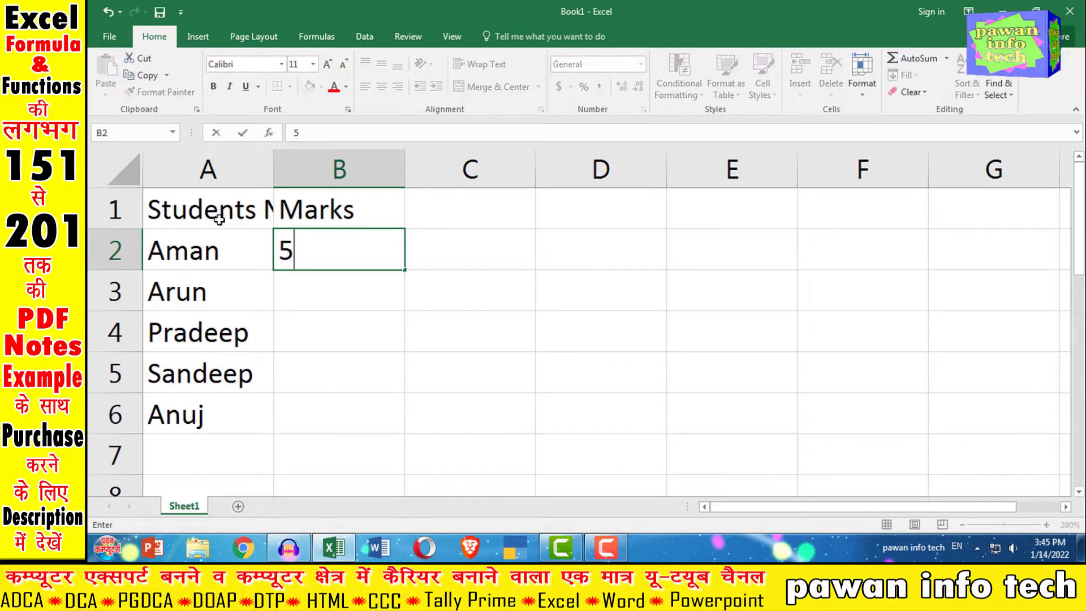
text(00)
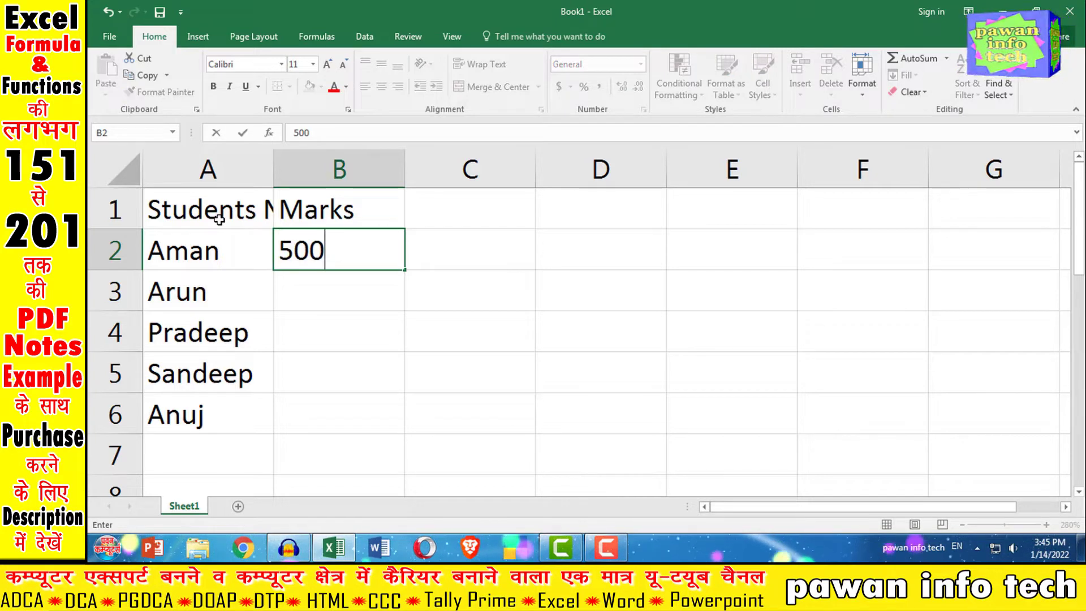
key(Return)
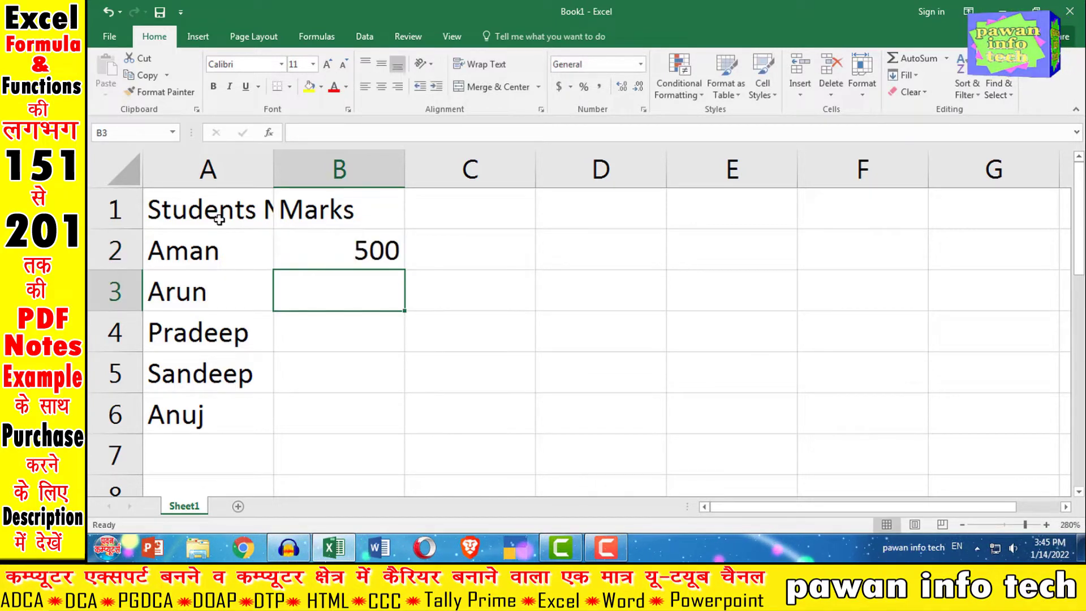
text(485)
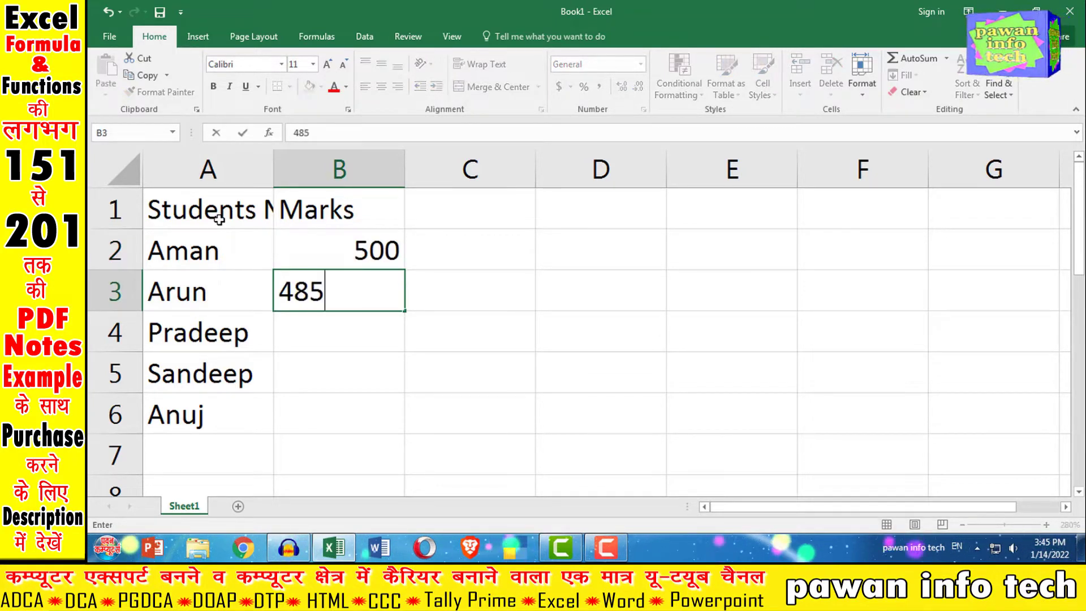
key(Return)
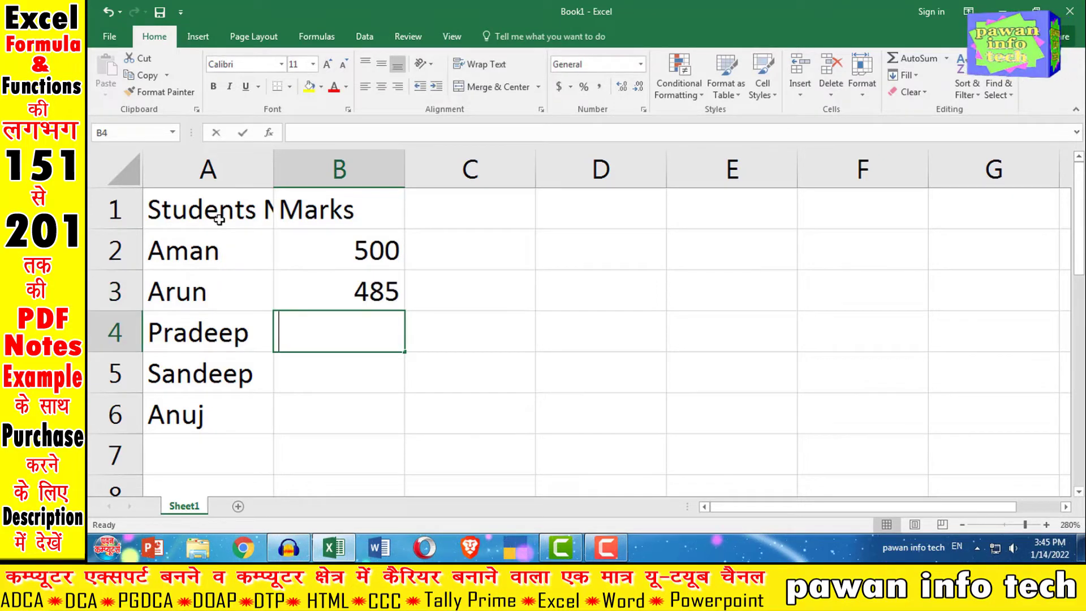
text(450)
key(Return)
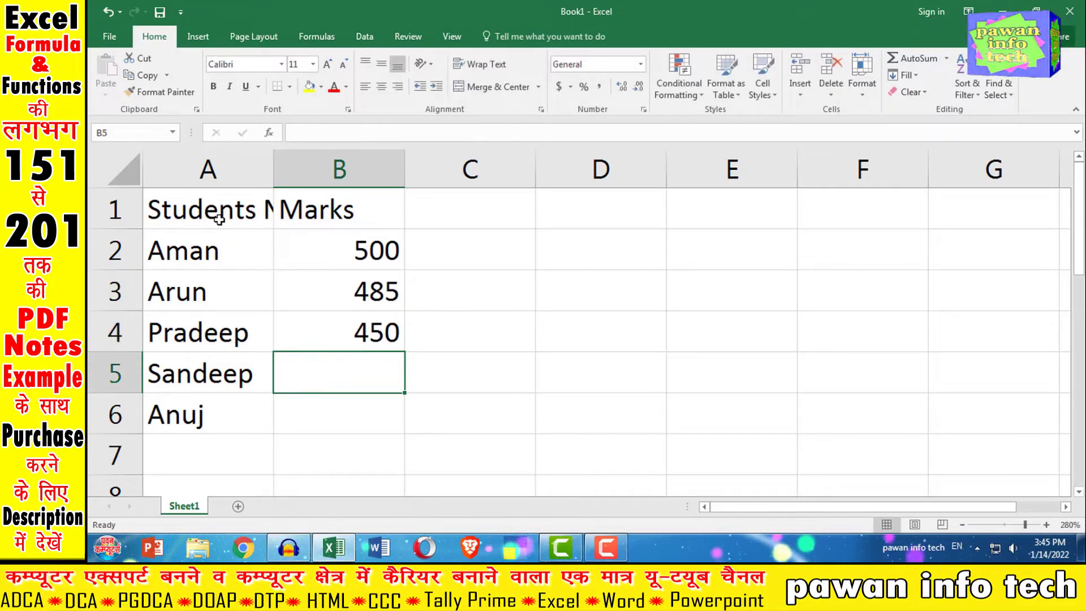
text(43)
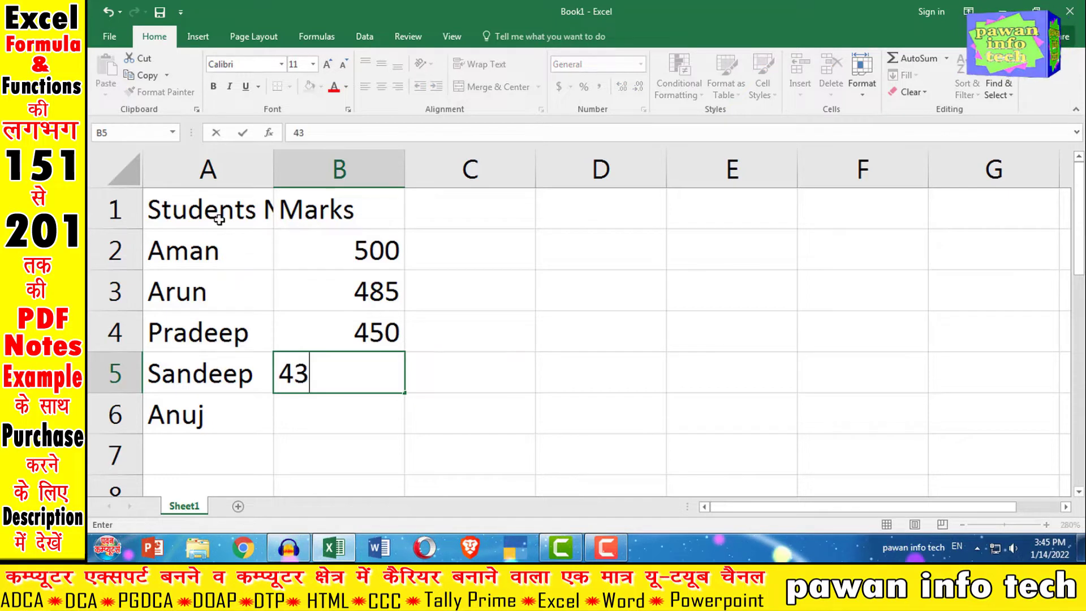
text(0)
key(Return)
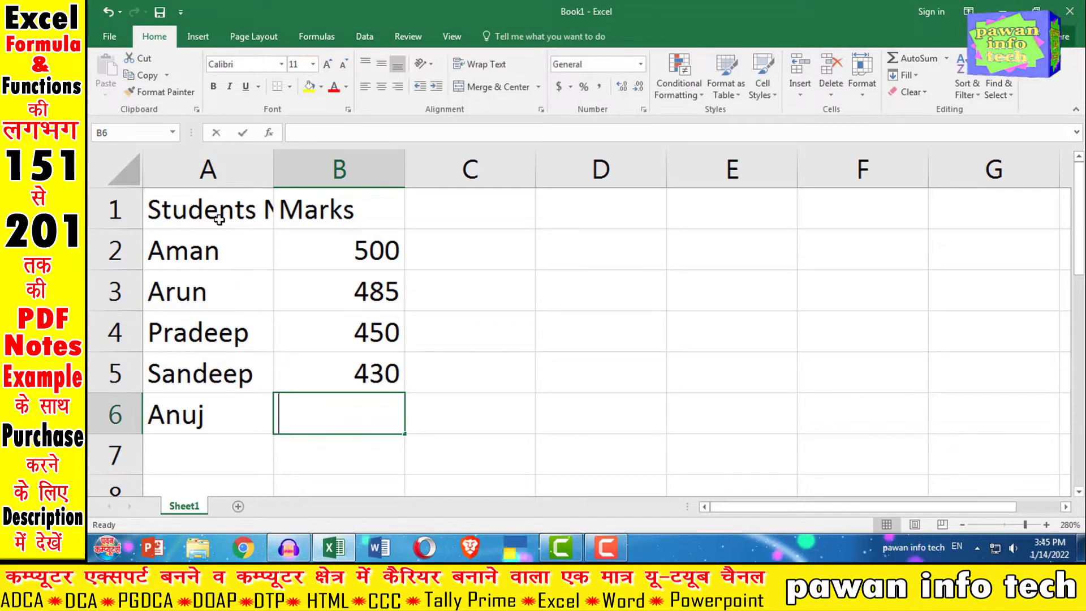
text(400)
key(Return)
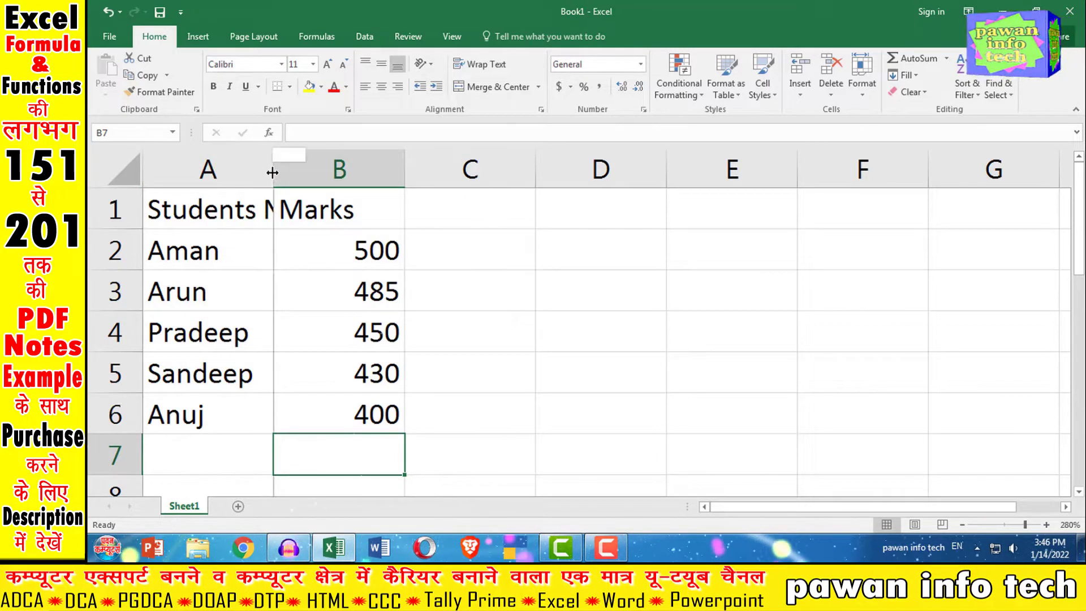
- AutoFit columns A and B and centre the contents of A1:B7
double_click(272, 175)
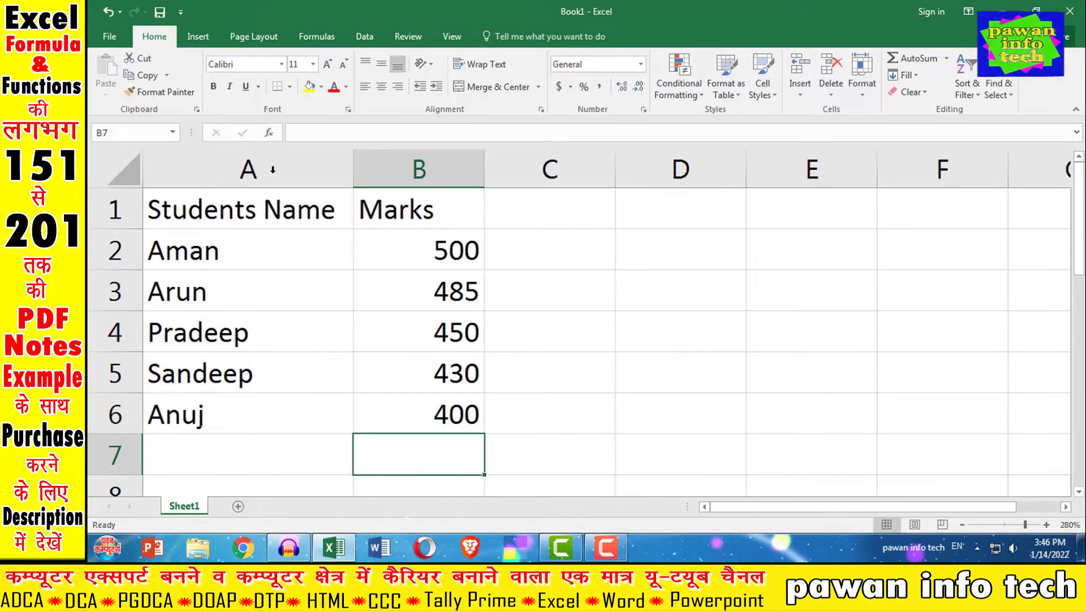
double_click(484, 167)
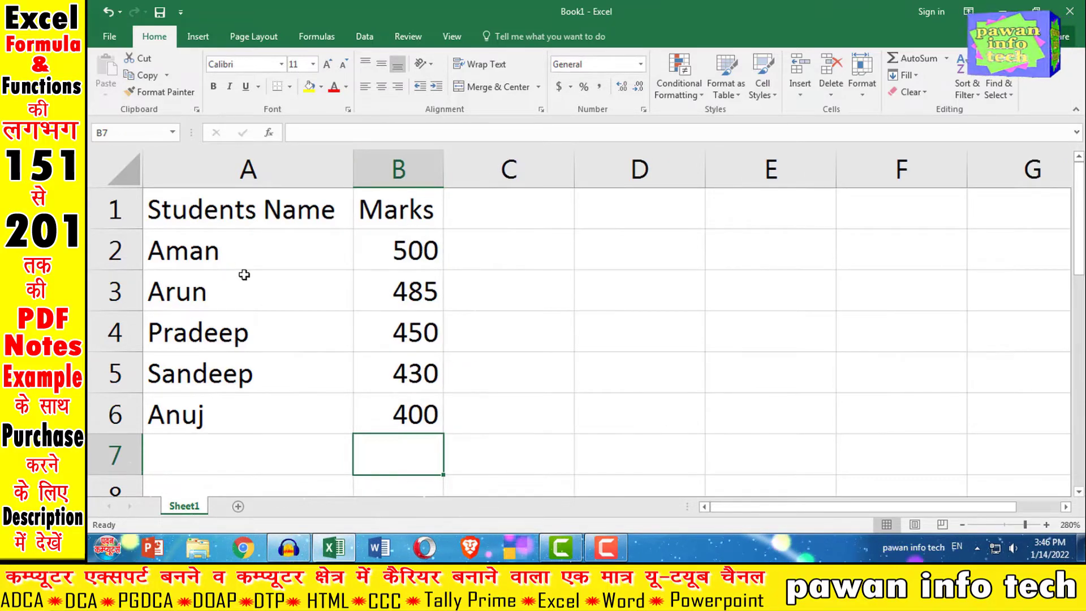
mouse_move(177, 209)
mouse_down()
mouse_move(394, 373)
mouse_move(394, 452)
mouse_up()
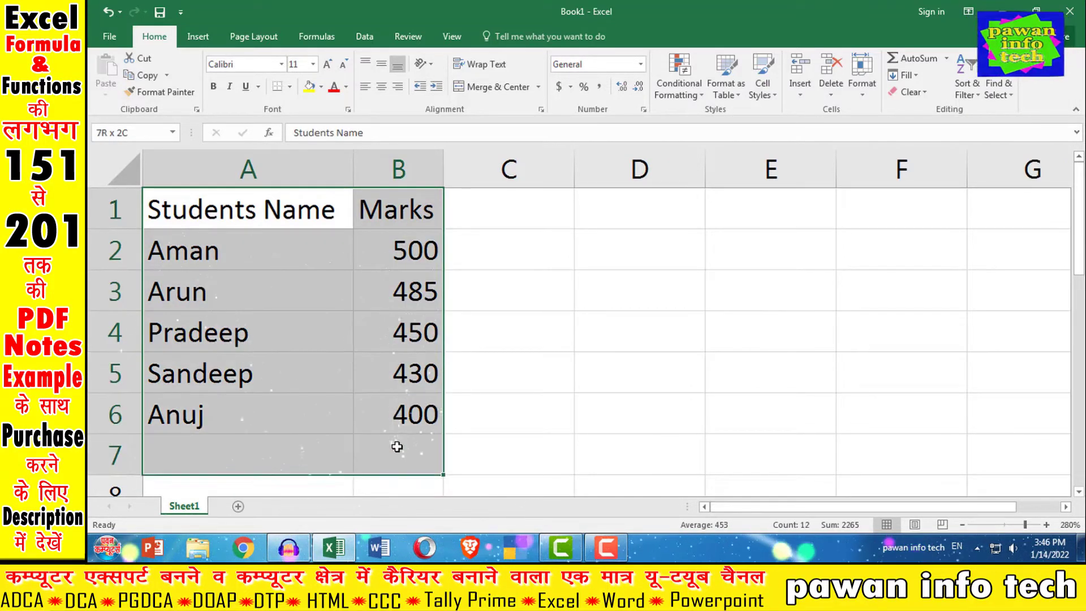
click(382, 87)
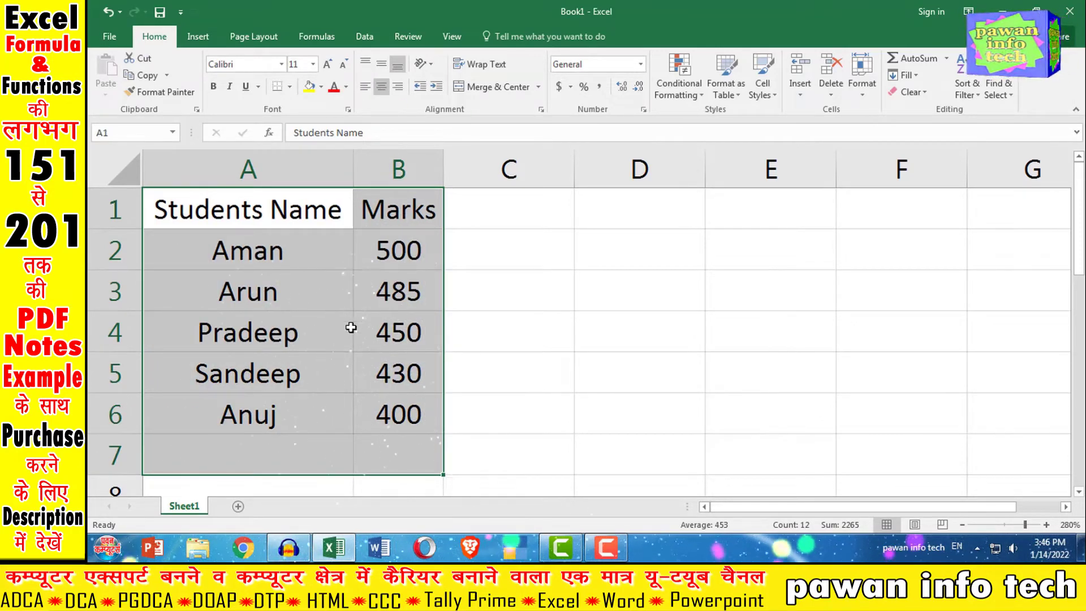
click(400, 293)
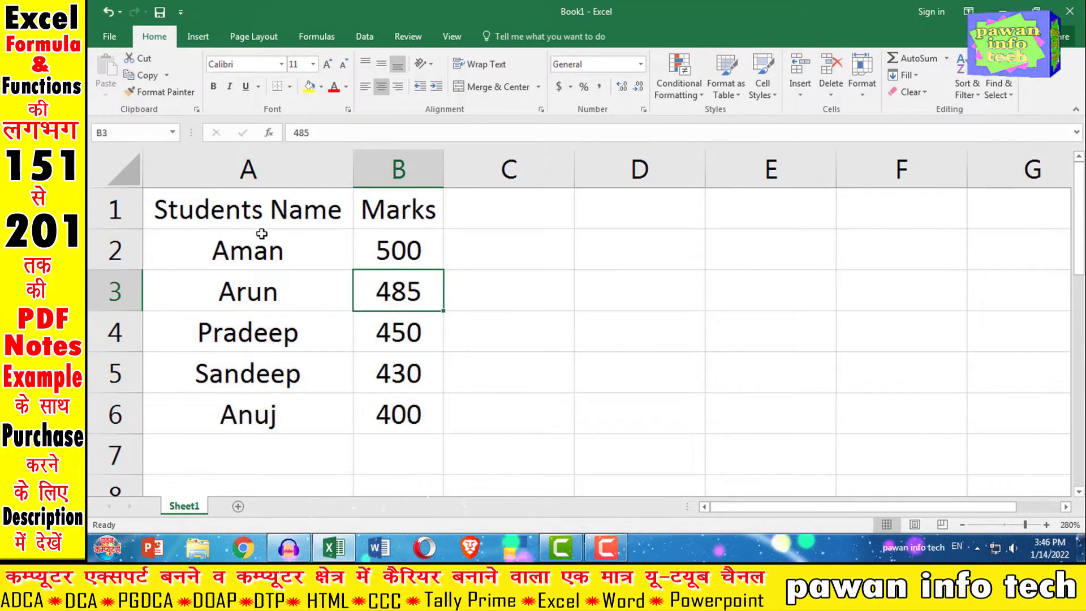
- Left-align the student names in A1:A6
drag(255, 208, 257, 417)
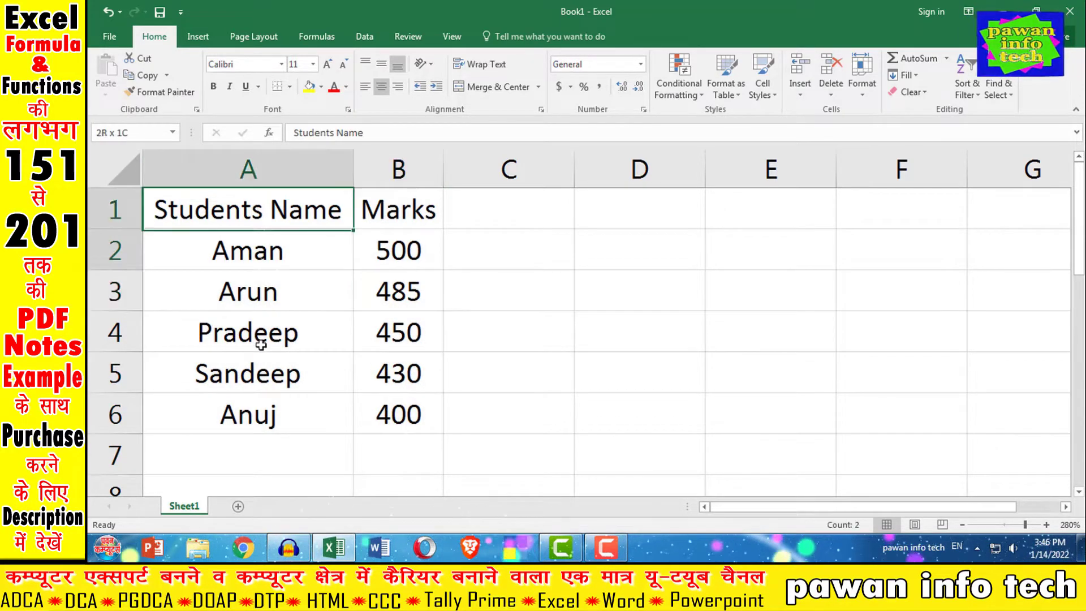
click(365, 87)
click(281, 323)
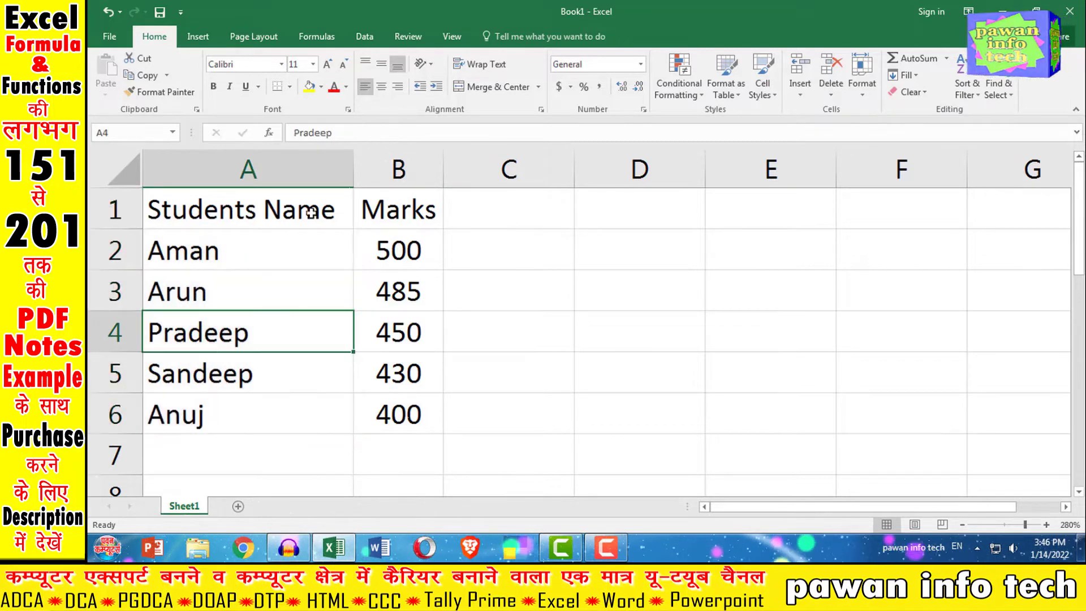
- Give the A1:B1 header row a yellow fill
click(288, 211)
drag(288, 211, 395, 210)
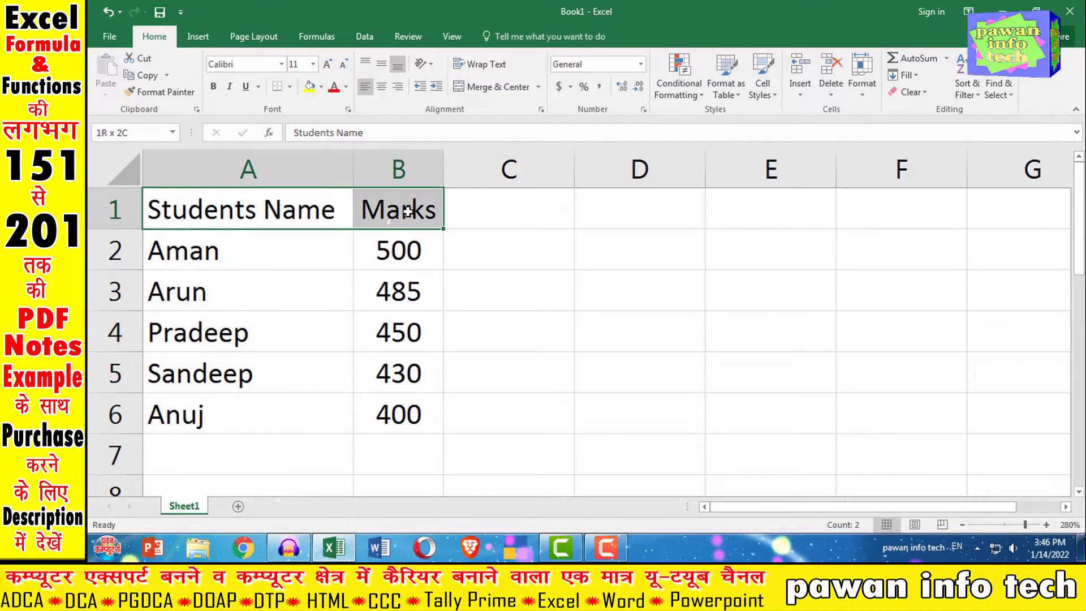
click(315, 88)
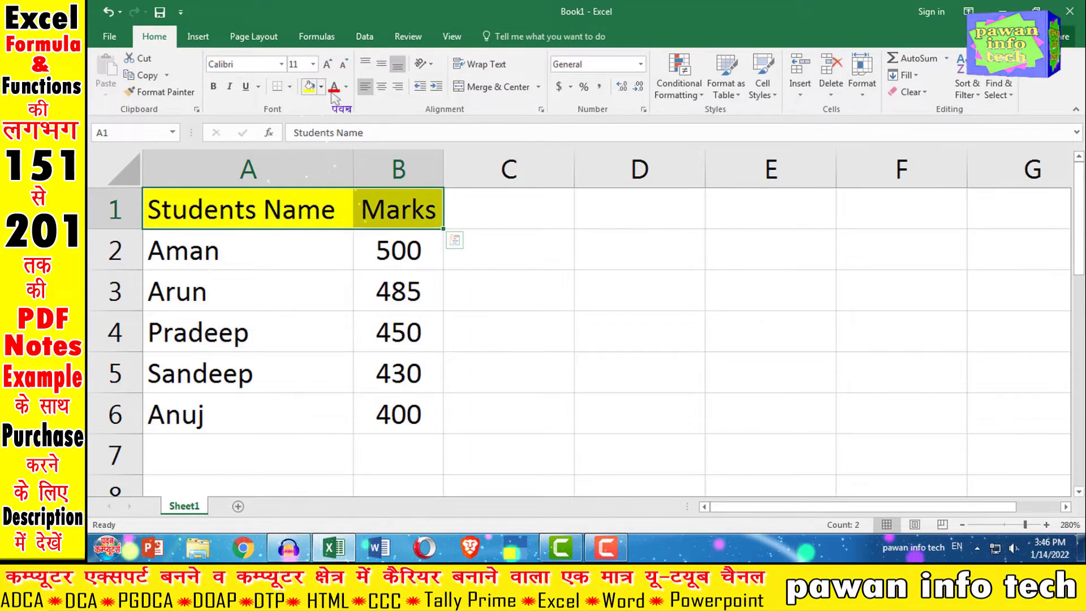
- Make the A1:B1 header text red and bold
click(334, 86)
key(ctrl+b)
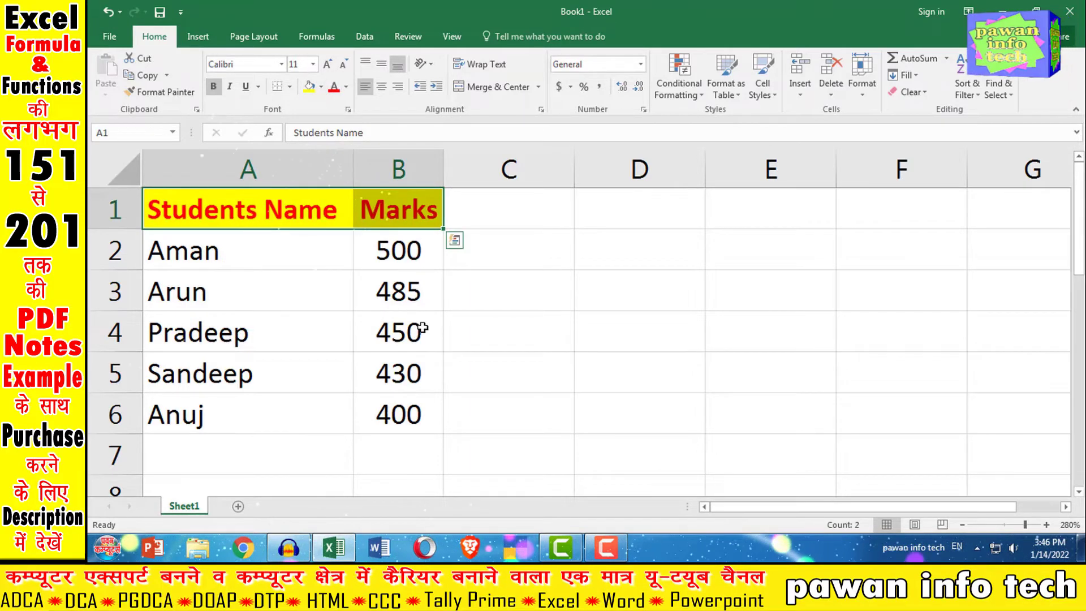
click(464, 339)
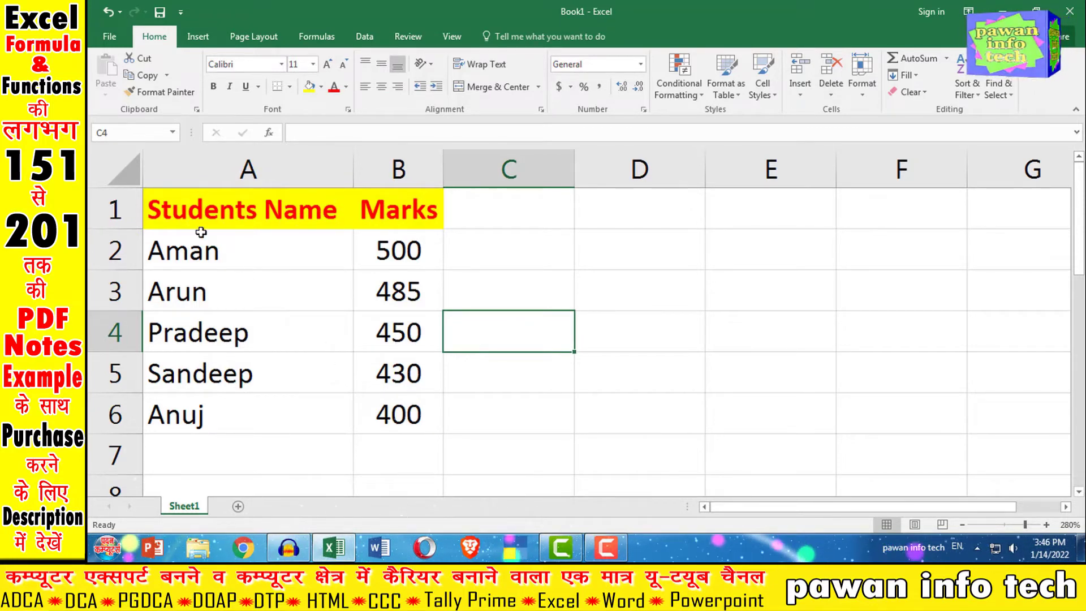
- Apply All Borders to the table A1:B7
drag(175, 210, 391, 472)
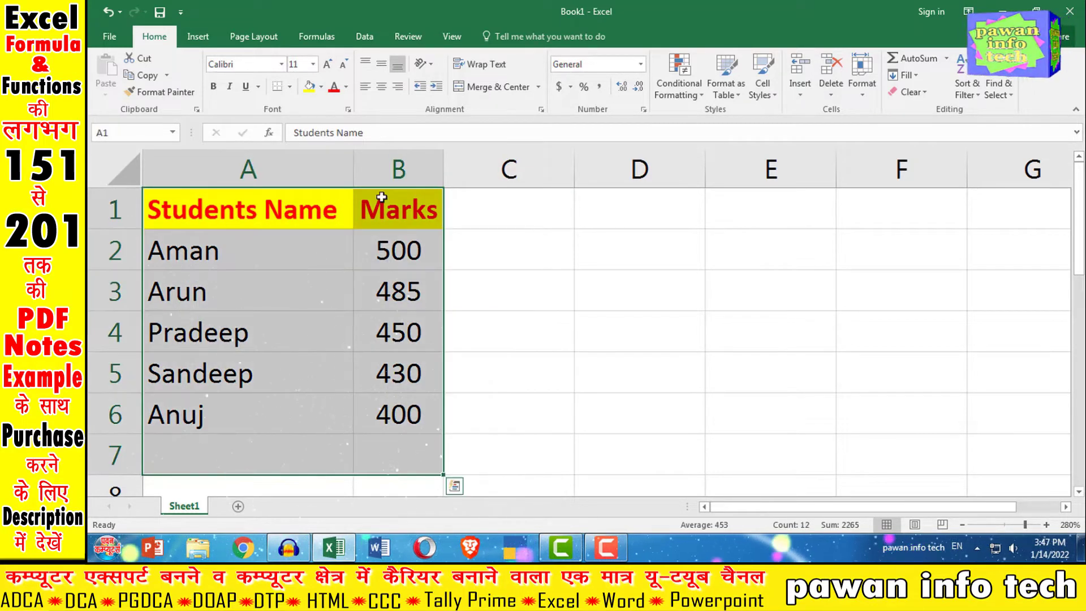
click(290, 86)
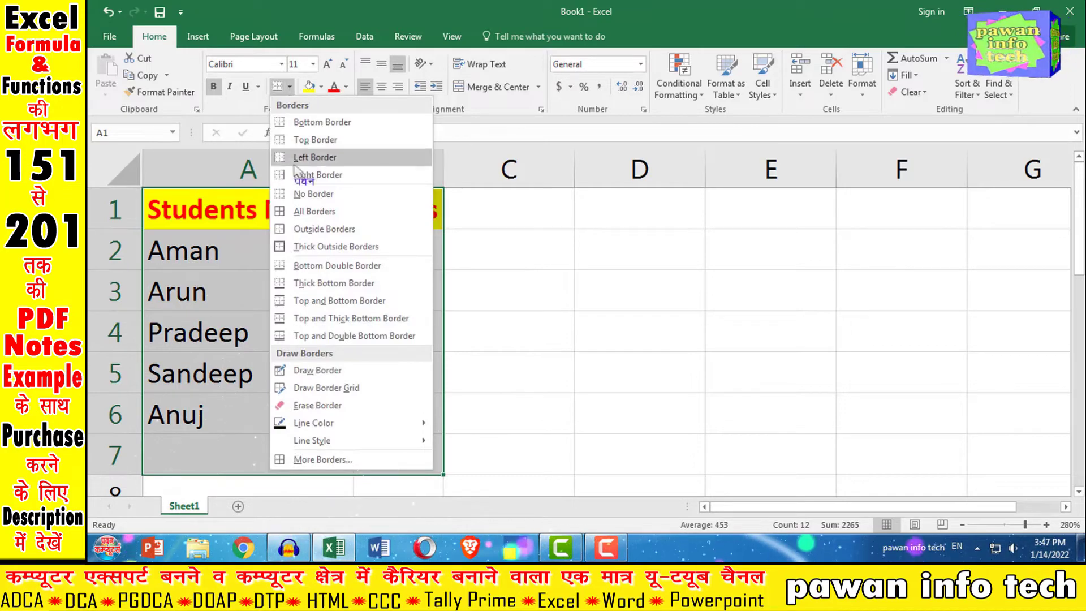
click(291, 212)
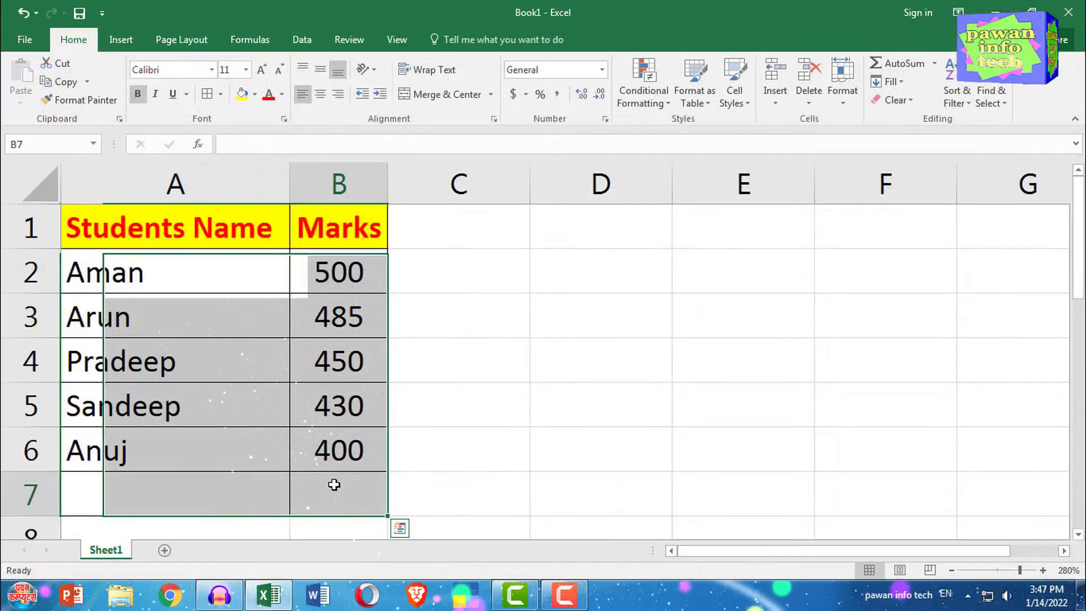
click(333, 482)
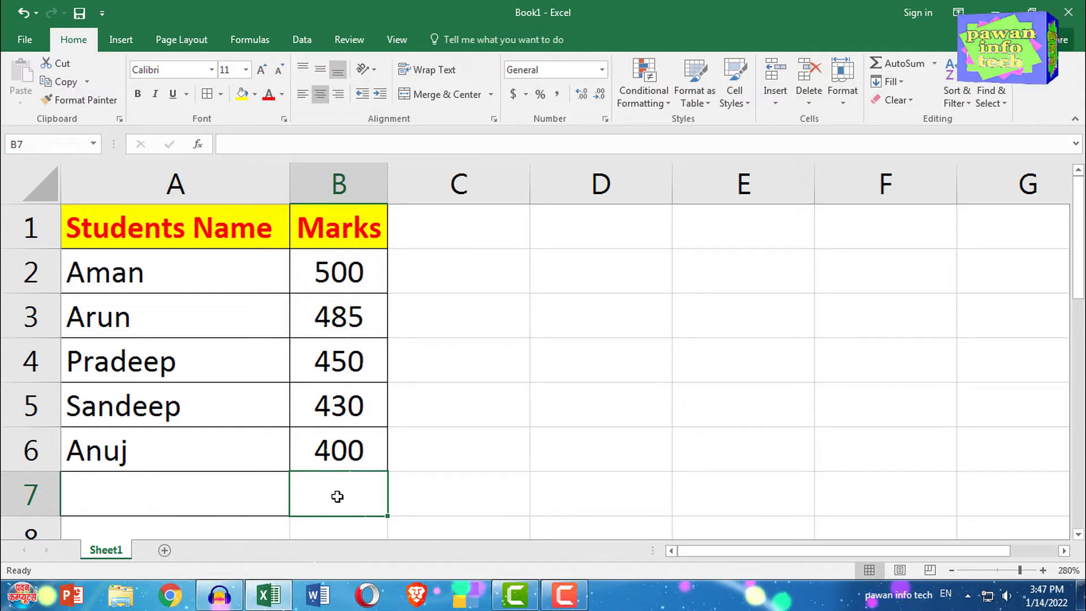
- Enter the label 'Max Number' in A7
click(155, 495)
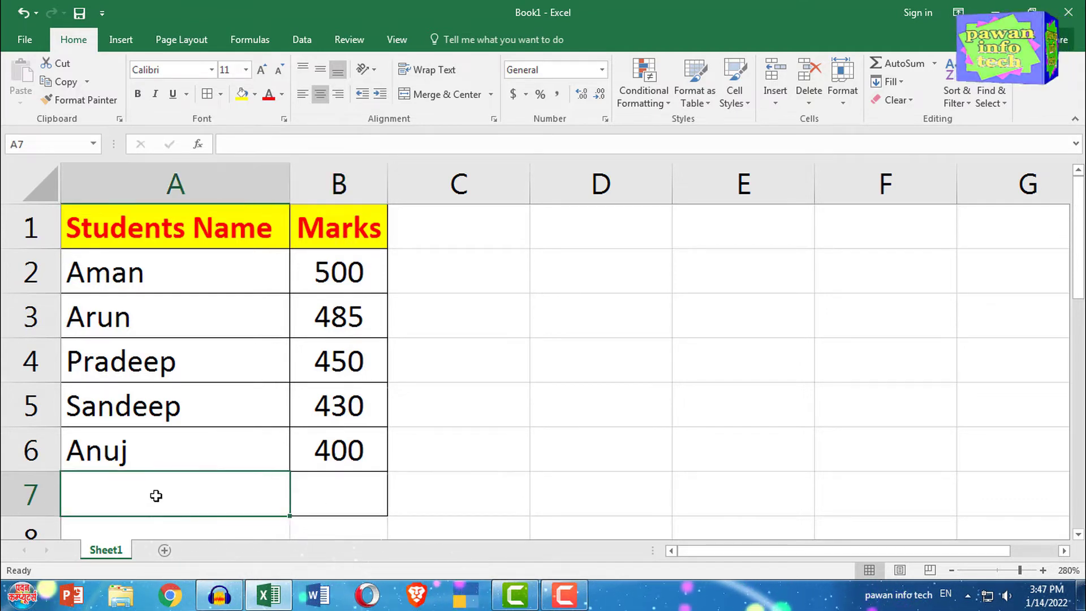
text(Max Nu)
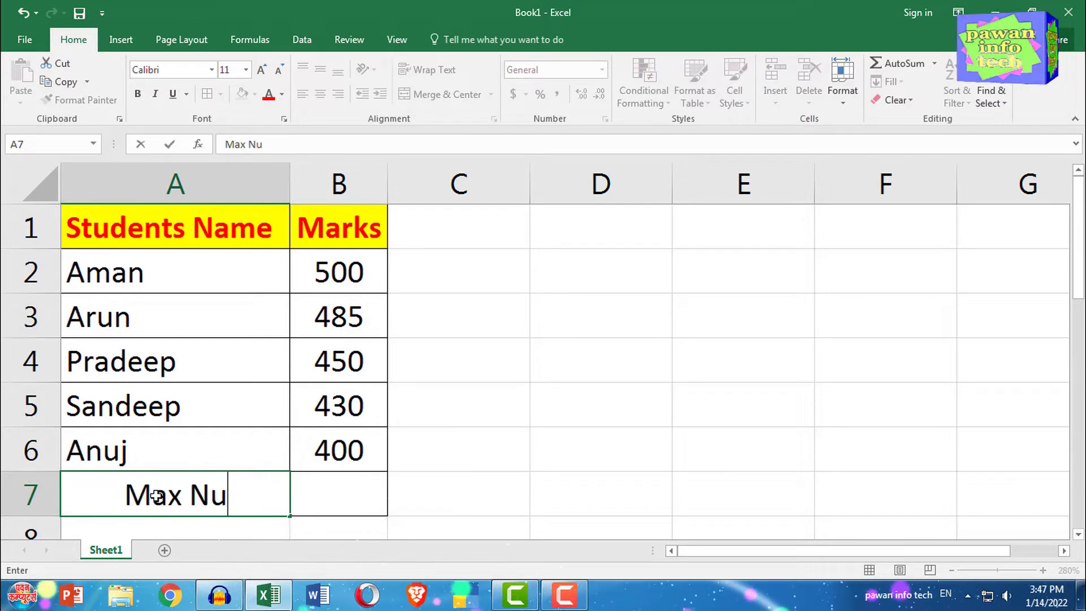
text(mner)
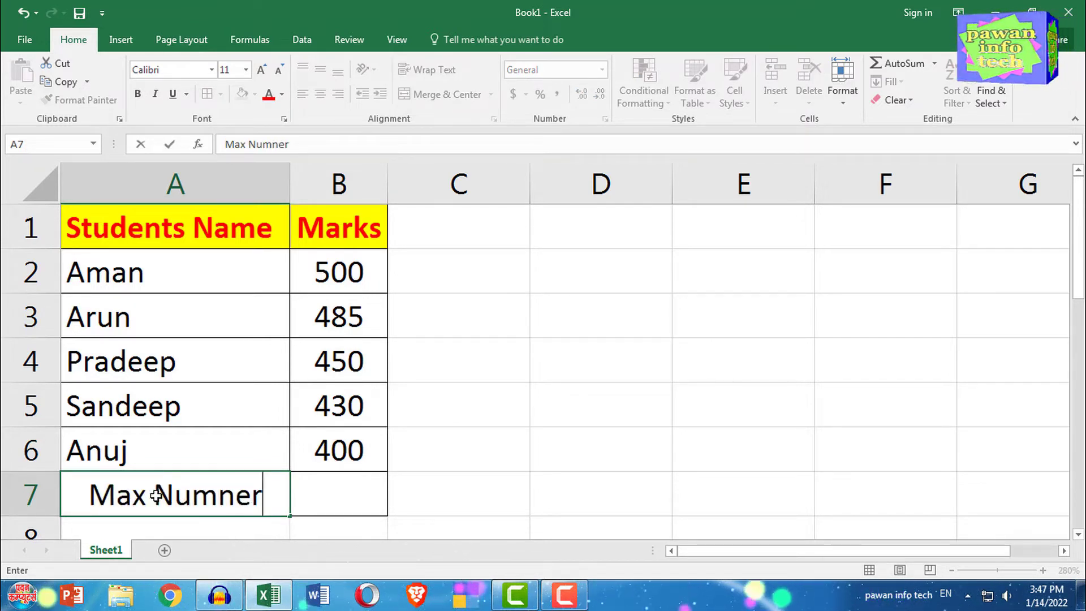
key(BackSpace)
key(BackSpace)
key(BackSpace)
text(be)
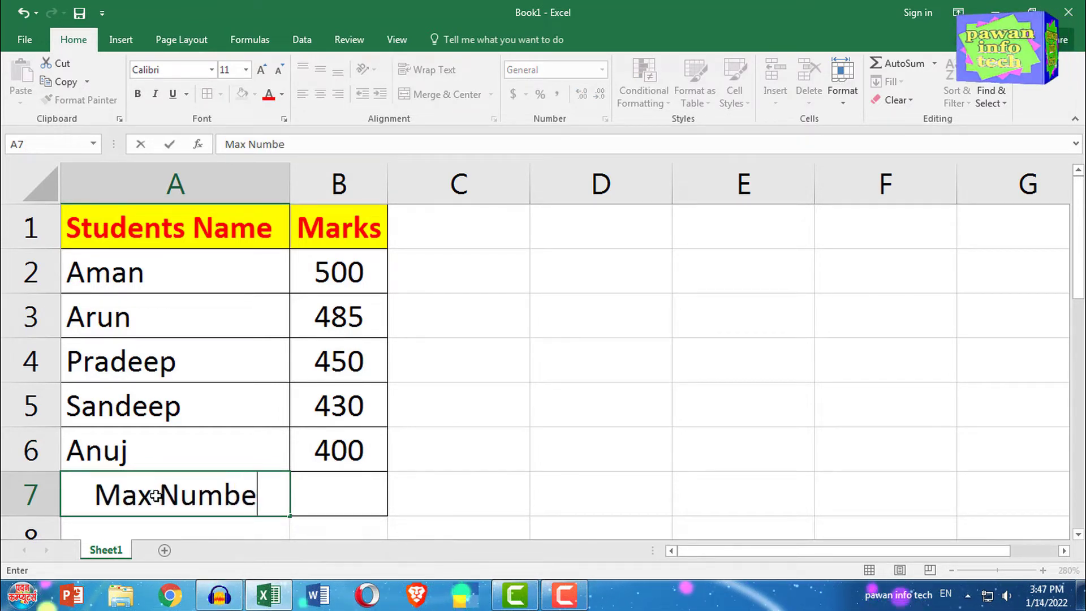
text(r)
key(Tab)
click(168, 506)
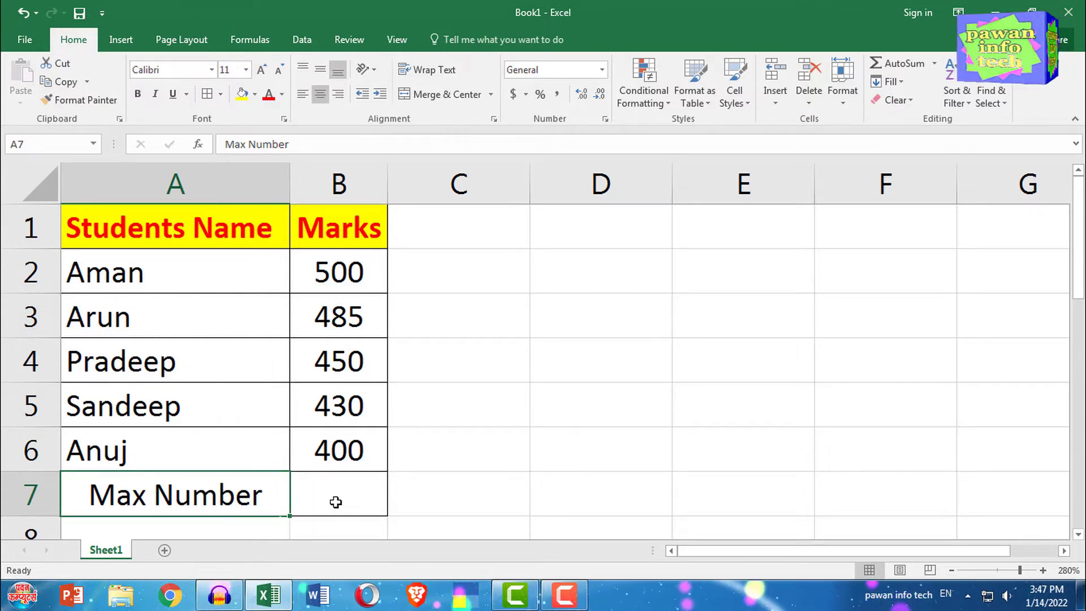
- Copy the header's yellow fill and red bold format onto A7:B7 with Format Painter
click(231, 232)
click(82, 100)
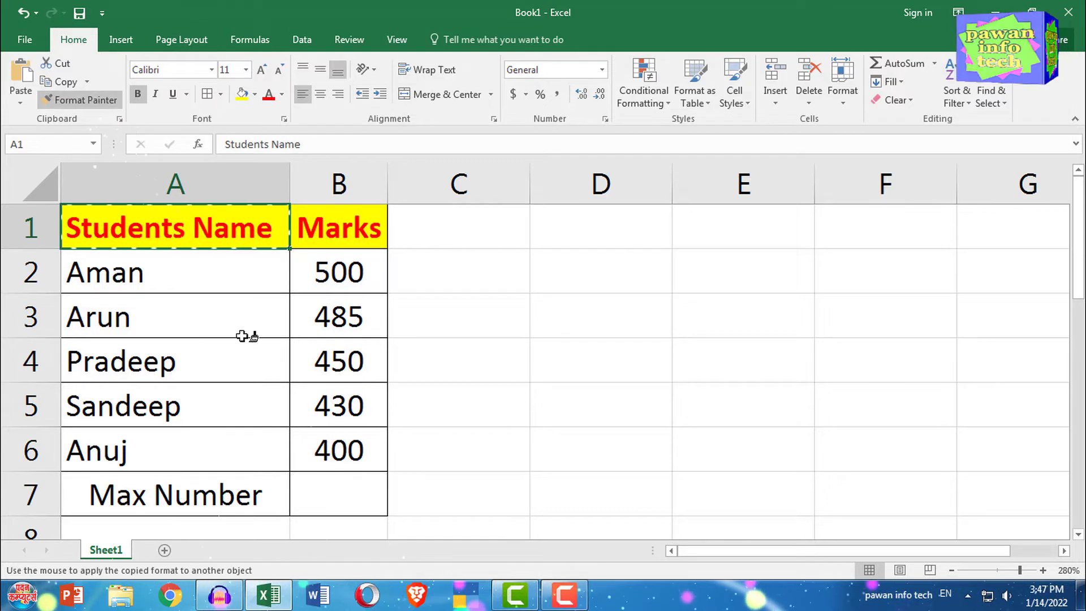
drag(127, 493, 326, 493)
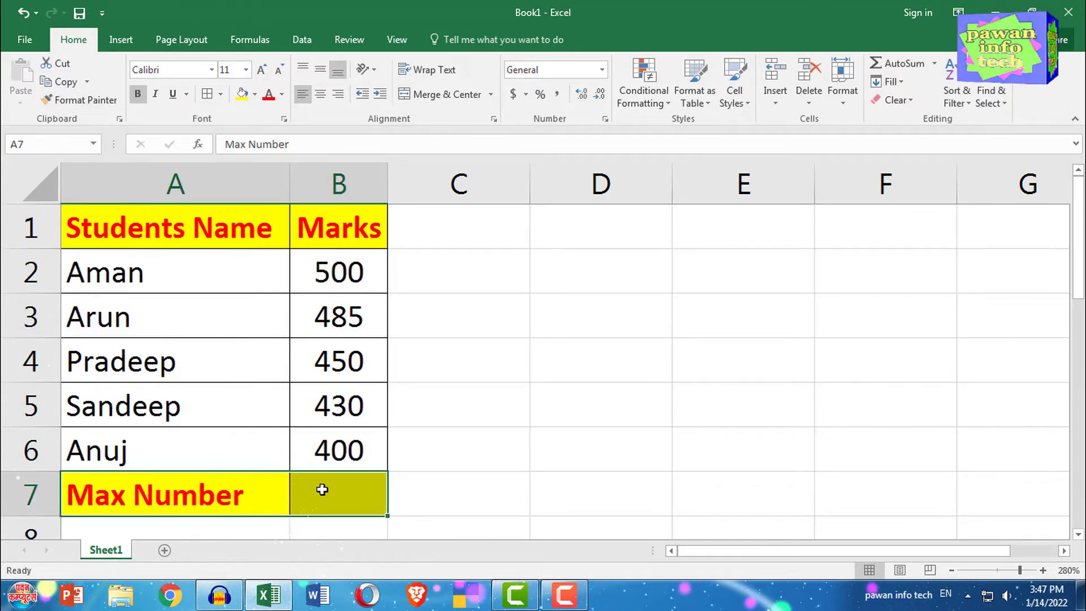
click(322, 489)
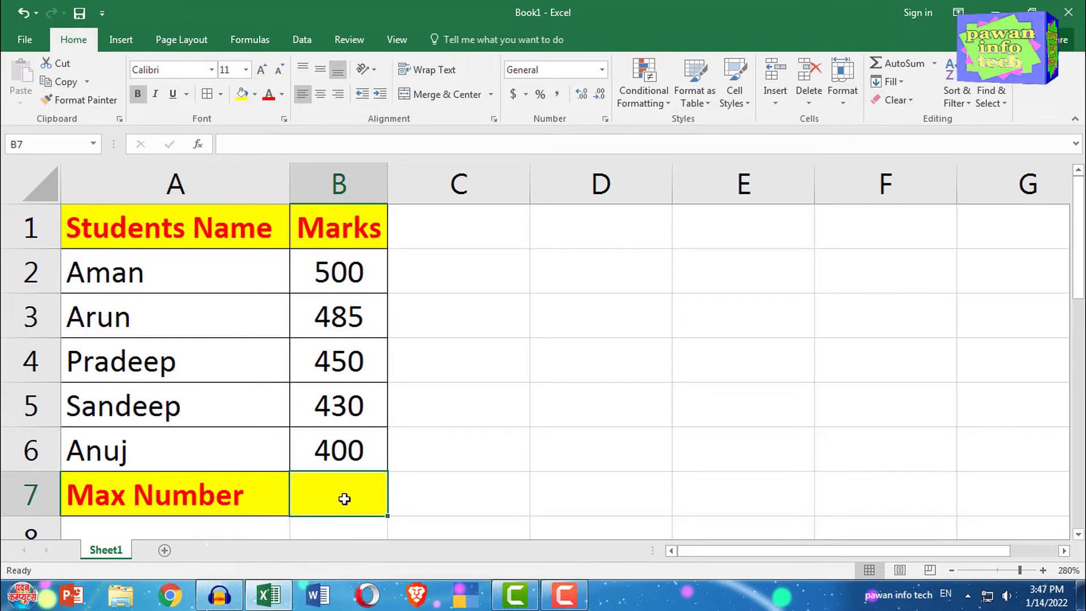
- Enter =MAX(B2:B6) in B7 by dragging over the marks, returning 500
text(=)
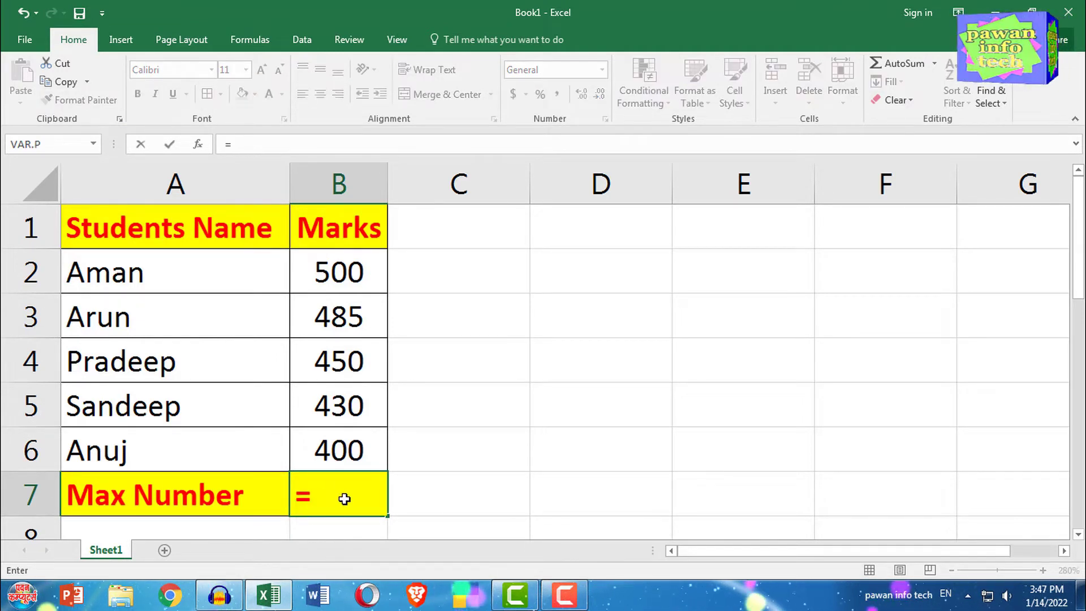
text(max)
key(Tab)
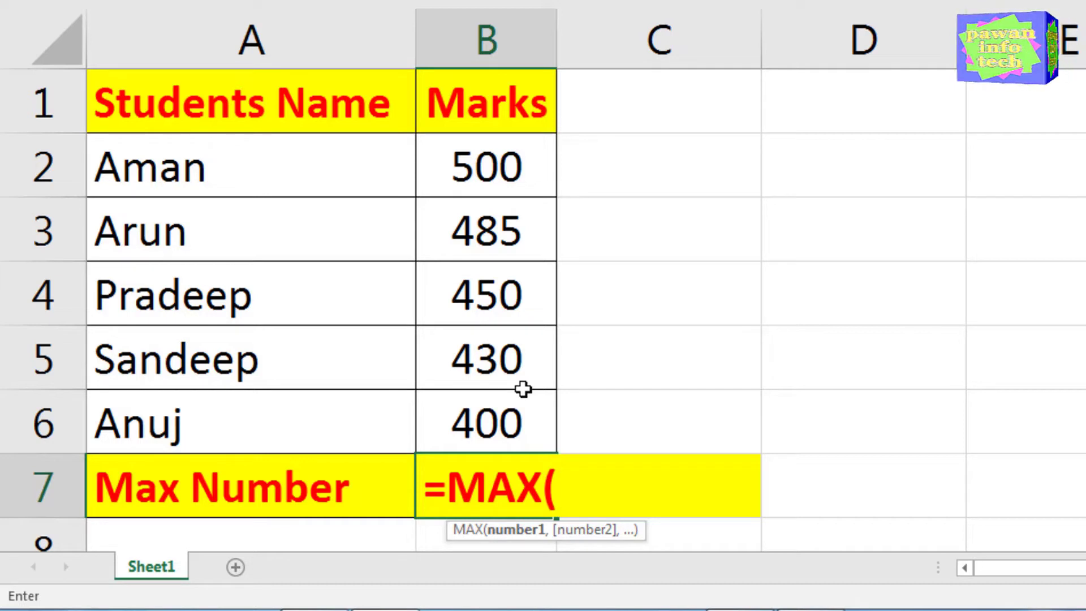
drag(497, 180, 504, 424)
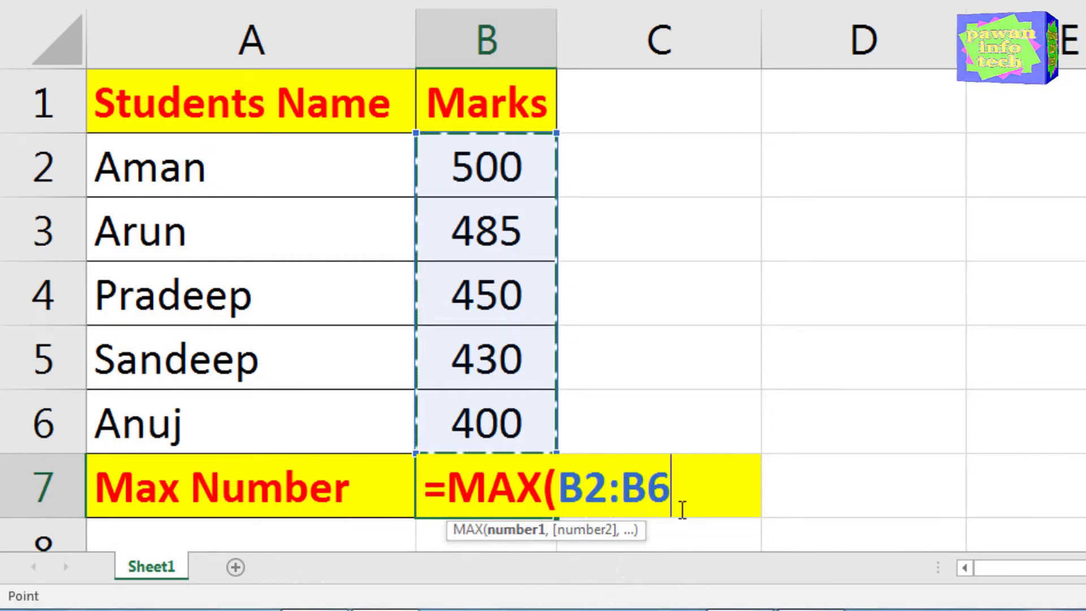
text())
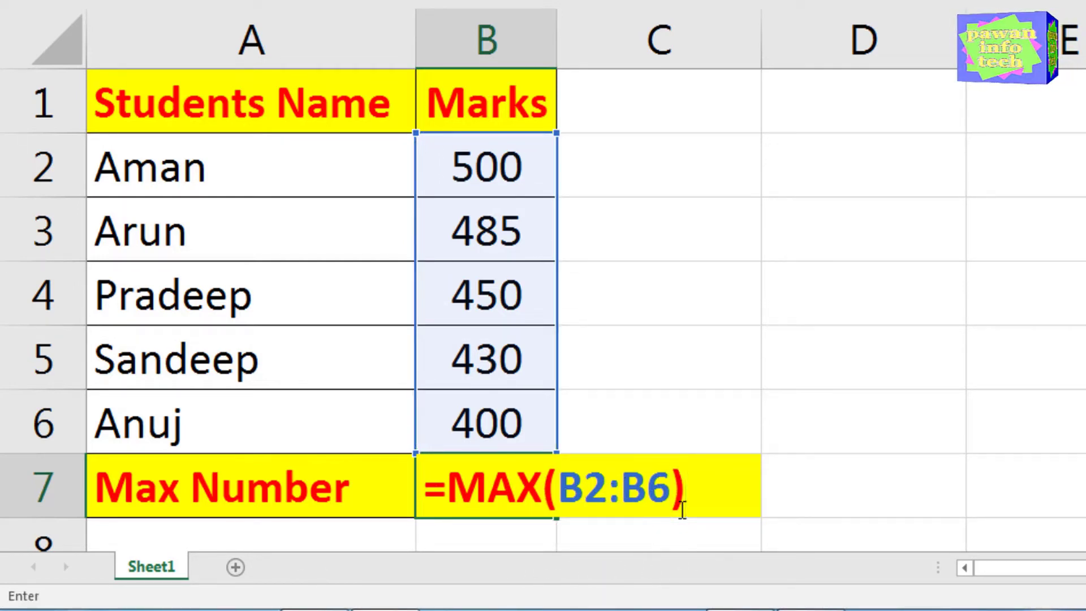
key(Return)
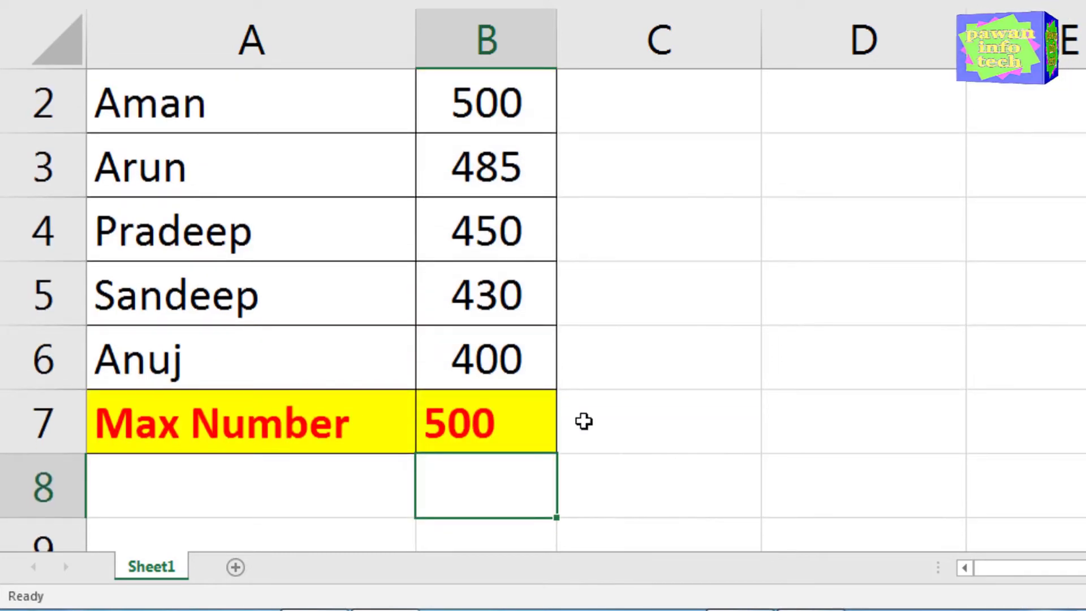
scroll(723, 453, up, 1)
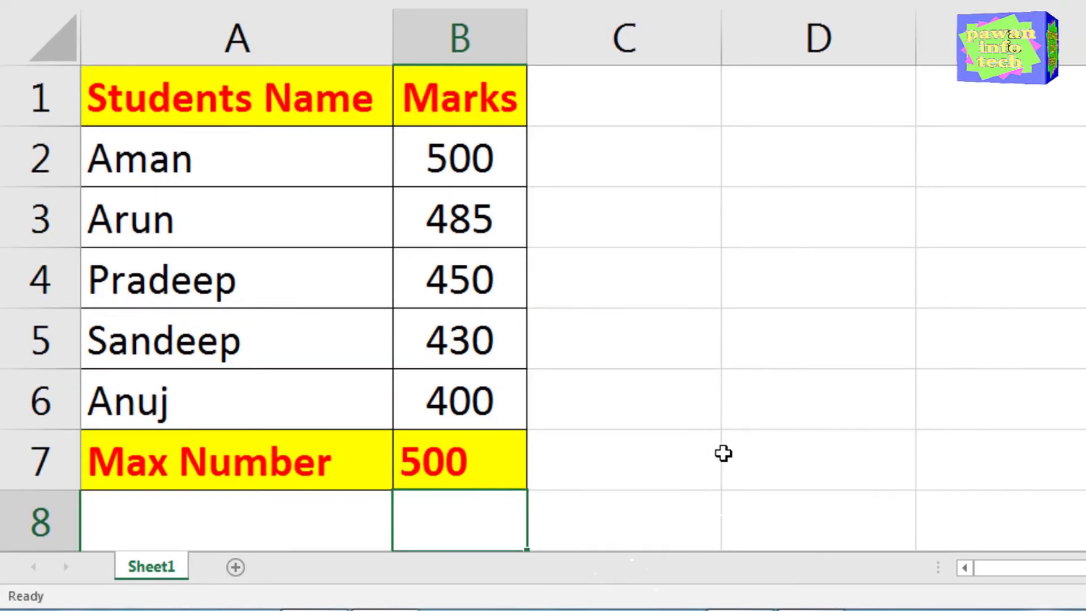
click(490, 459)
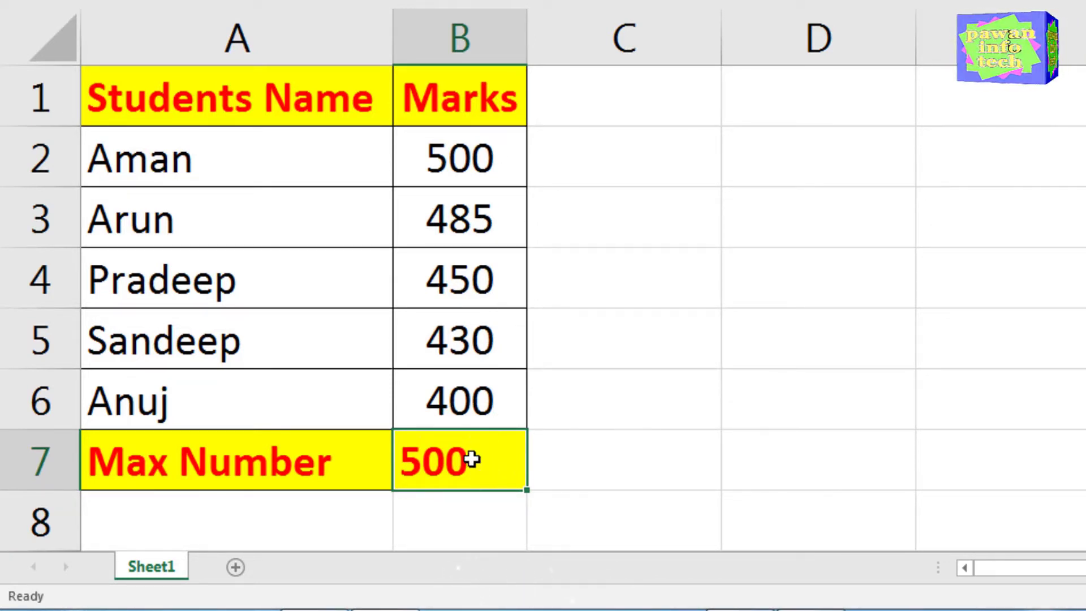
click(626, 469)
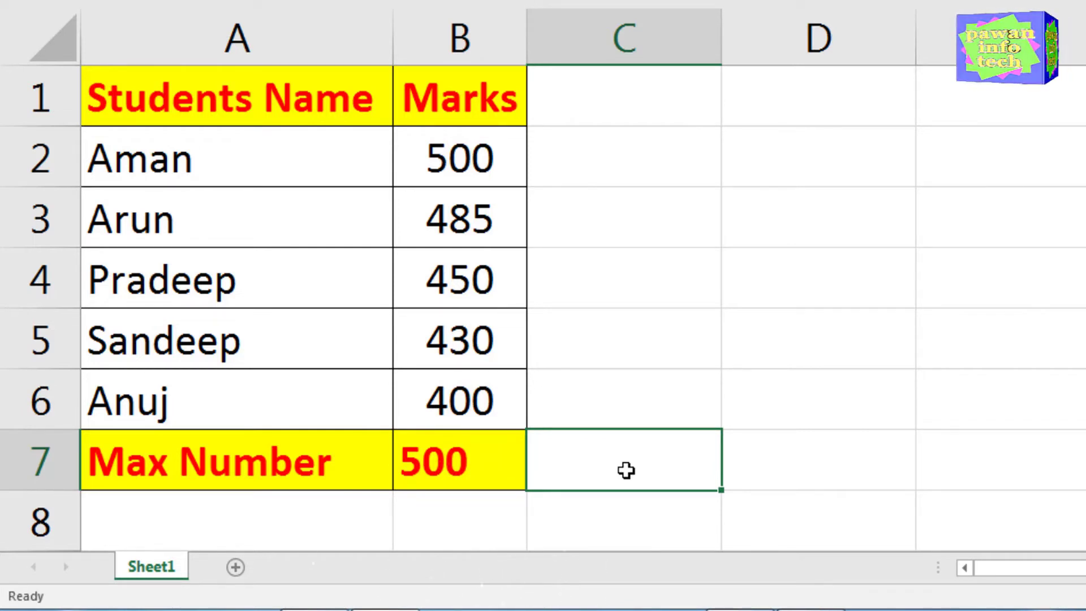
- Type =MAX(b2:b6) into C7, which also returns 500
text(=)
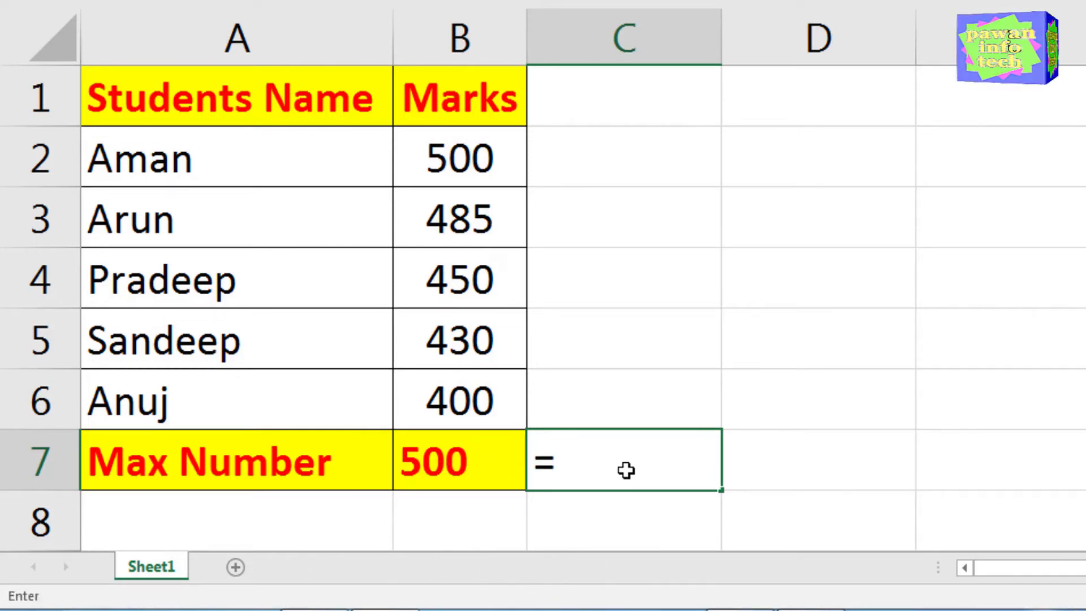
text(max)
key(Tab)
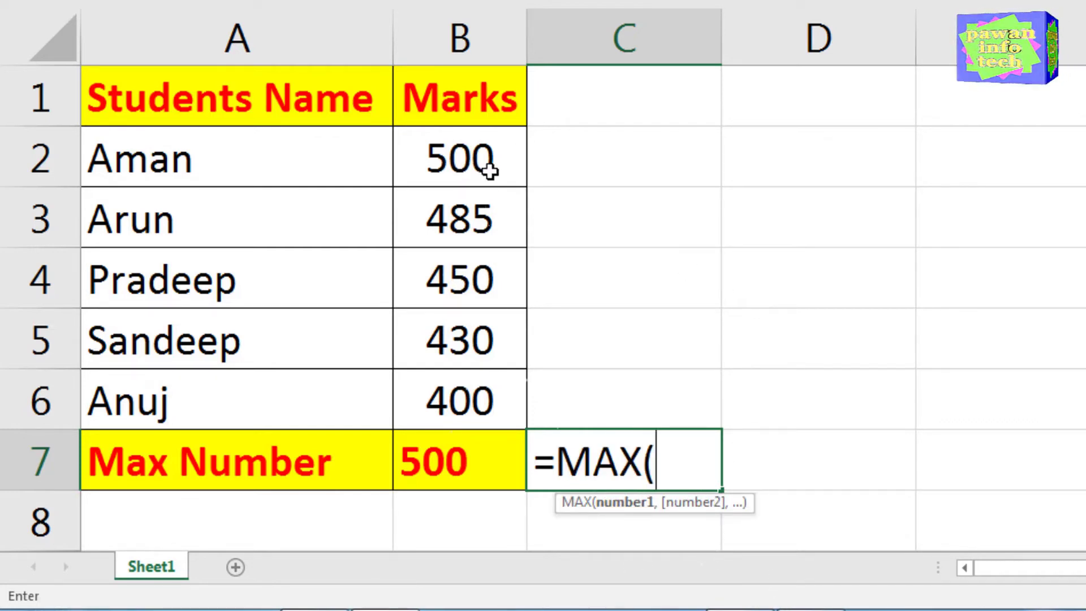
text(b2)
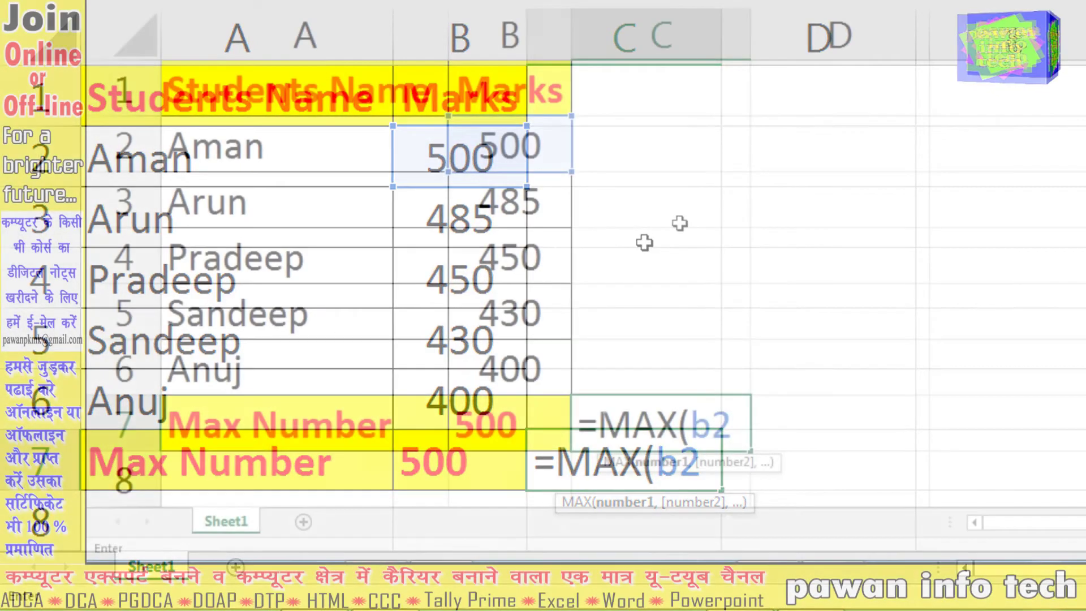
text(:)
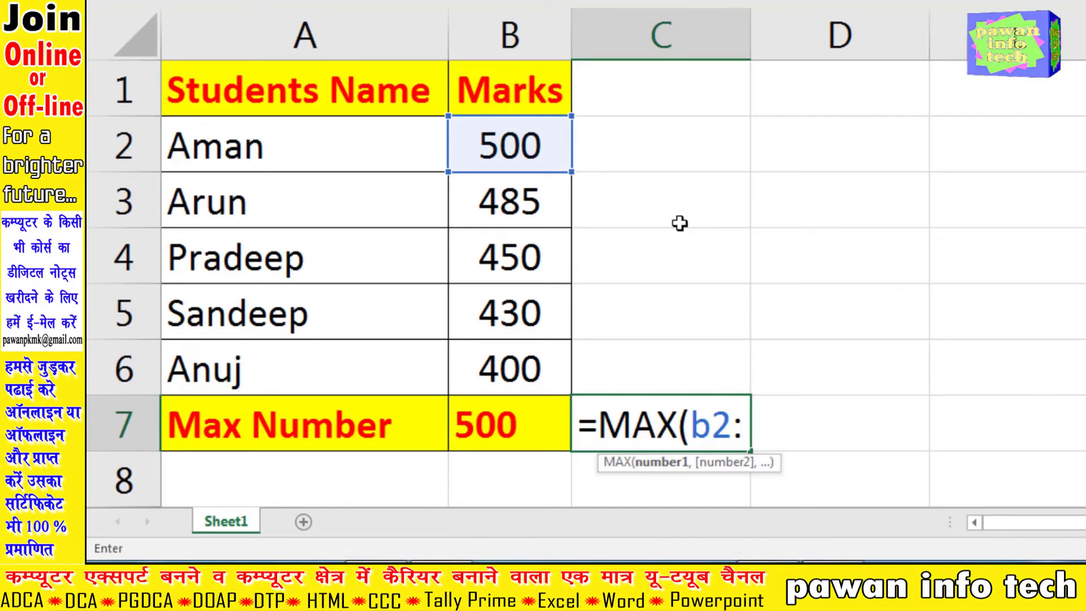
text(b)
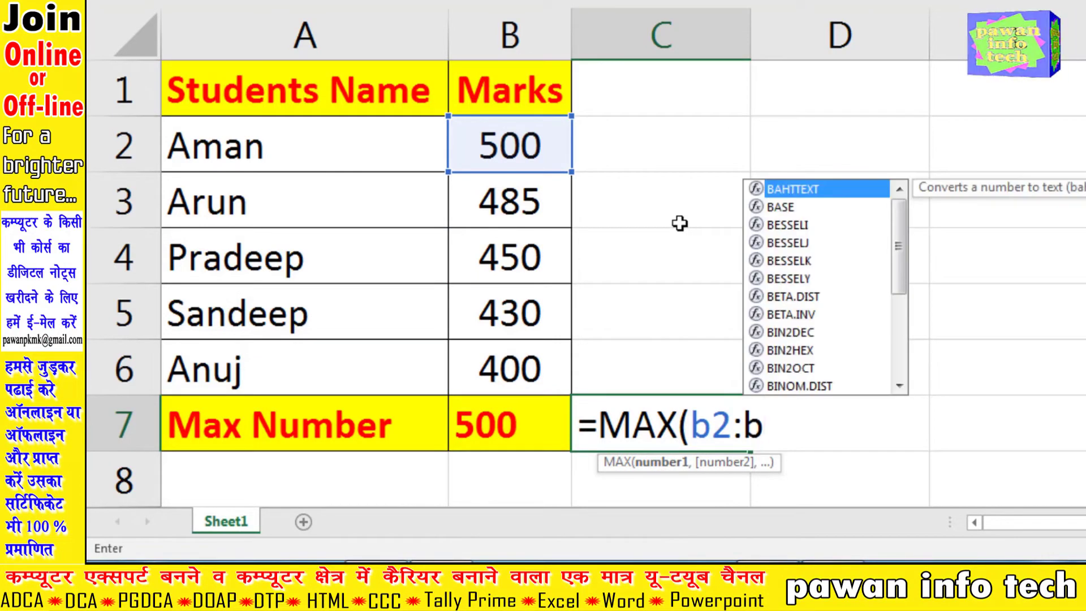
text(6)
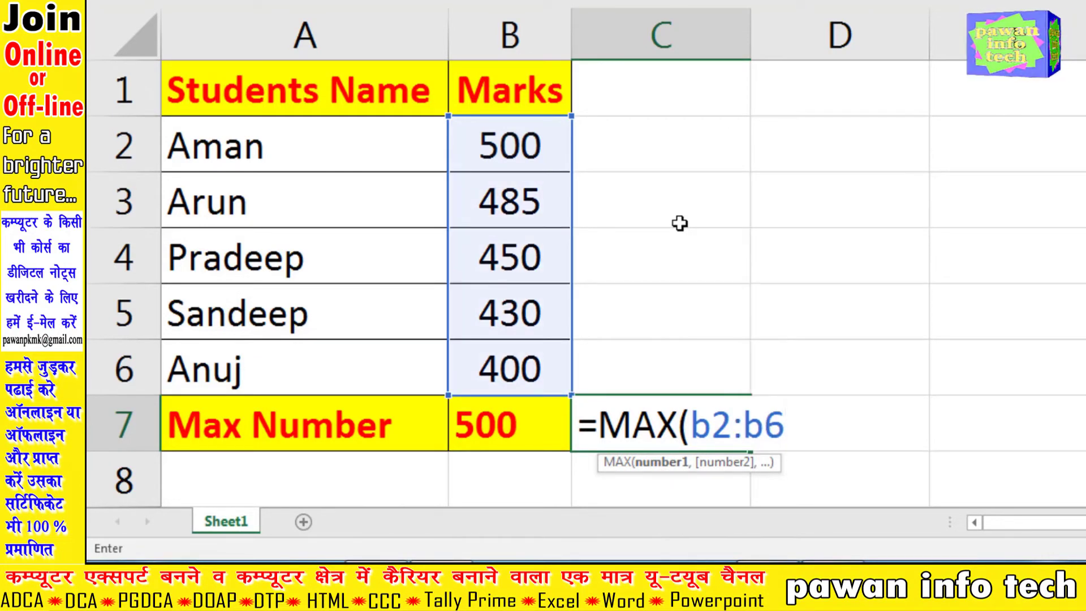
text())
key(Return)
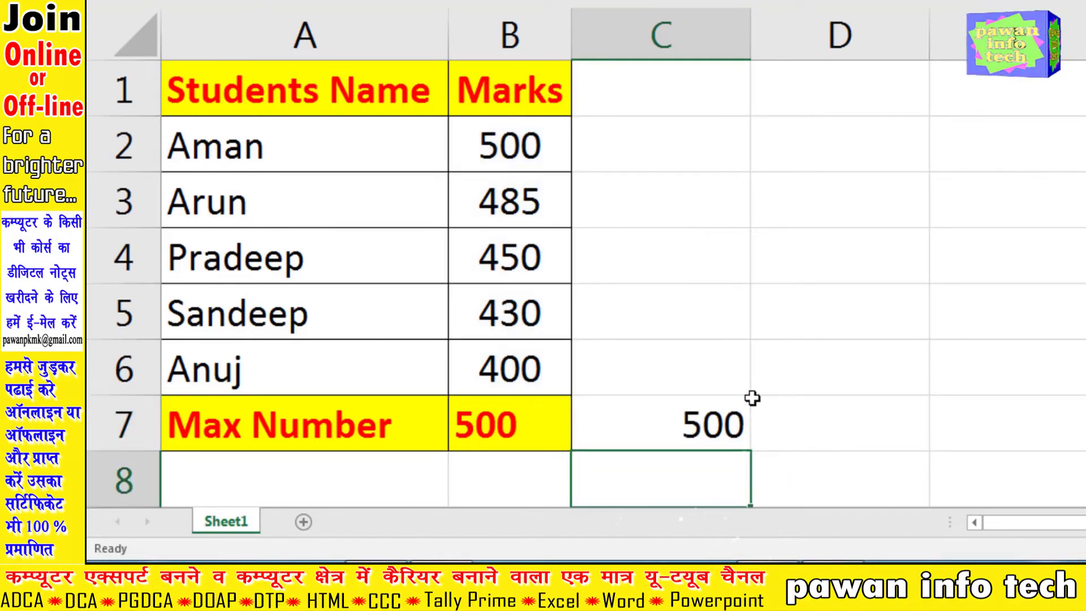
- Enter =MAX(B2,B3,B4,B5,B6) in D5 using individual cell references, returning 500
click(790, 314)
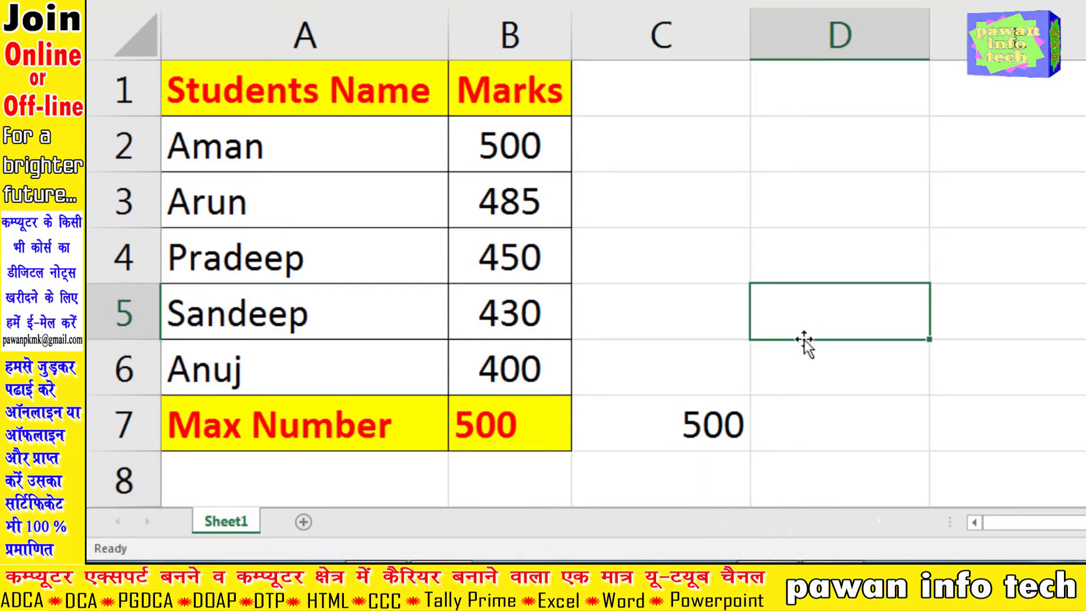
text(=)
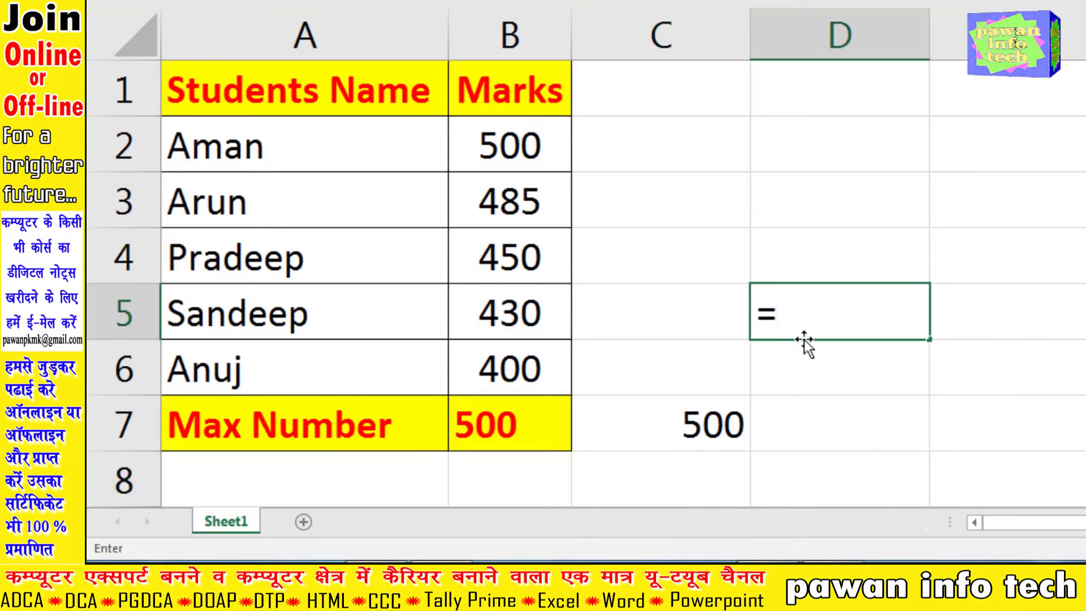
text(max)
key(Tab)
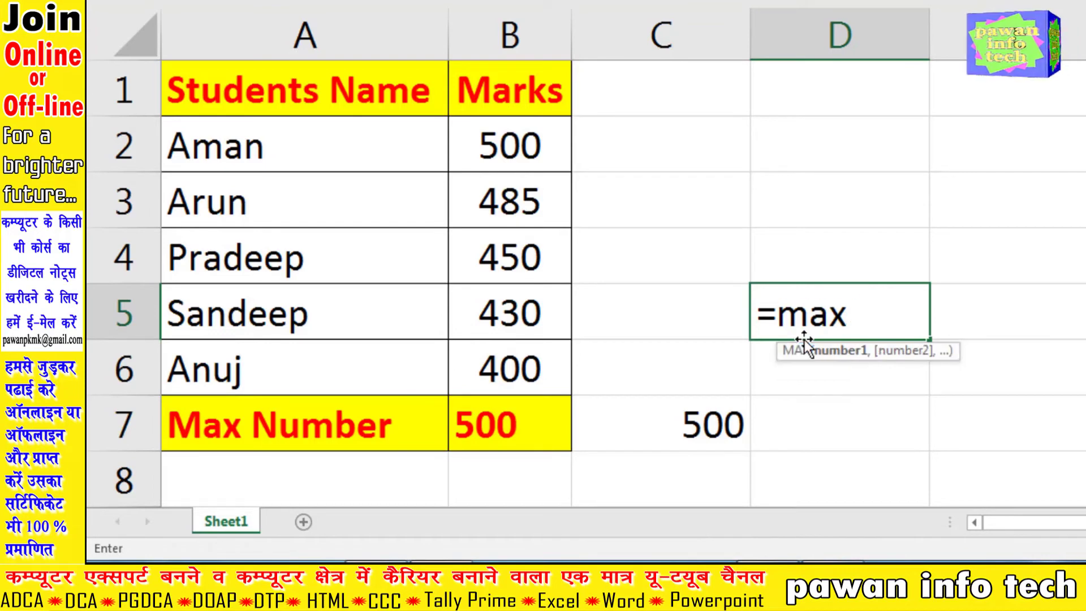
click(529, 145)
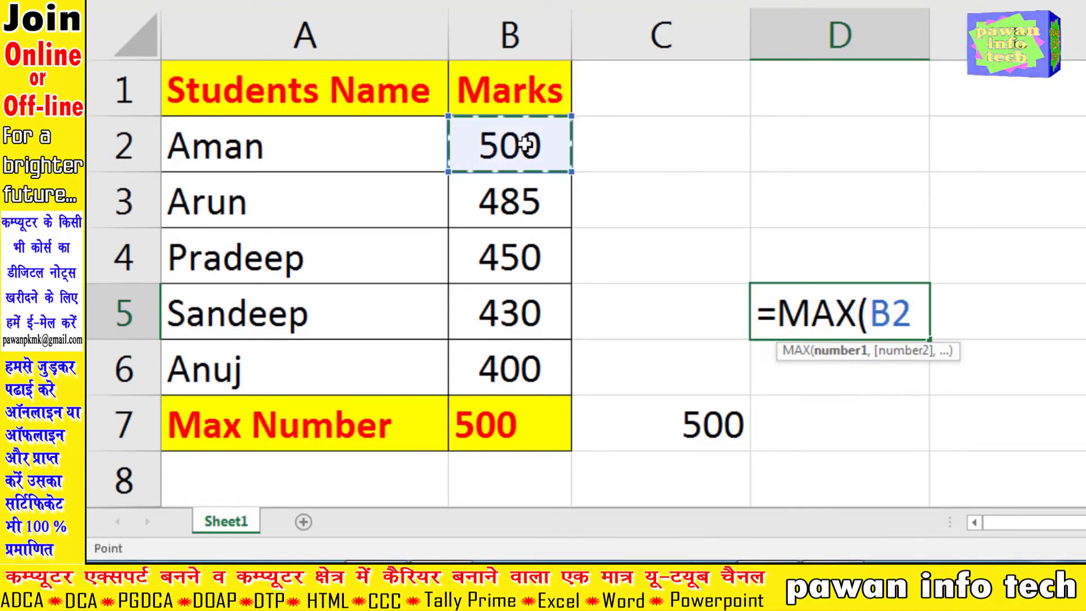
text(,)
click(494, 205)
text(,)
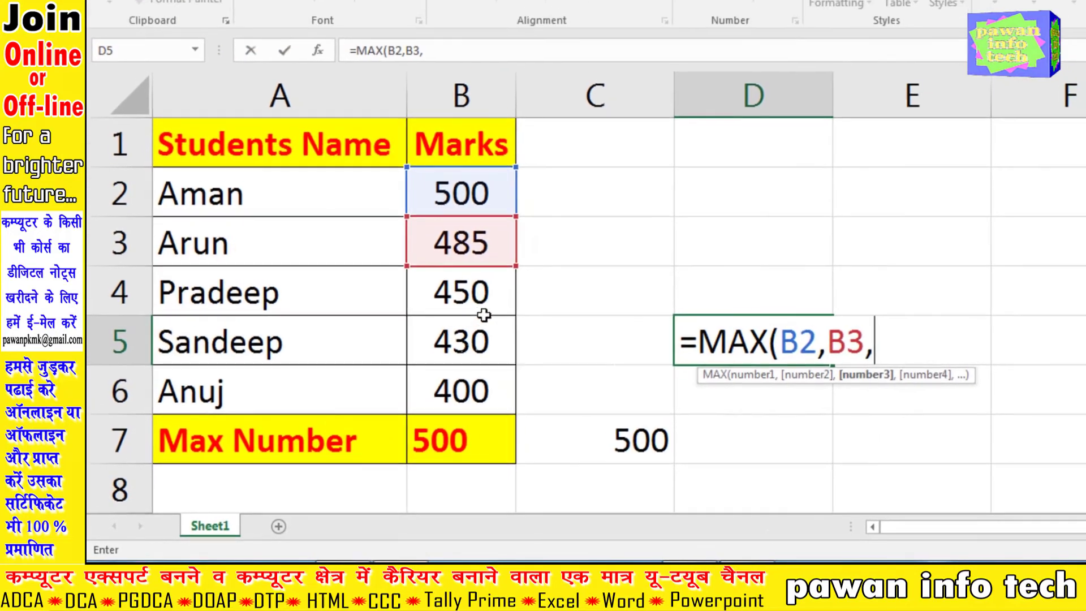
click(458, 300)
text(,)
click(458, 342)
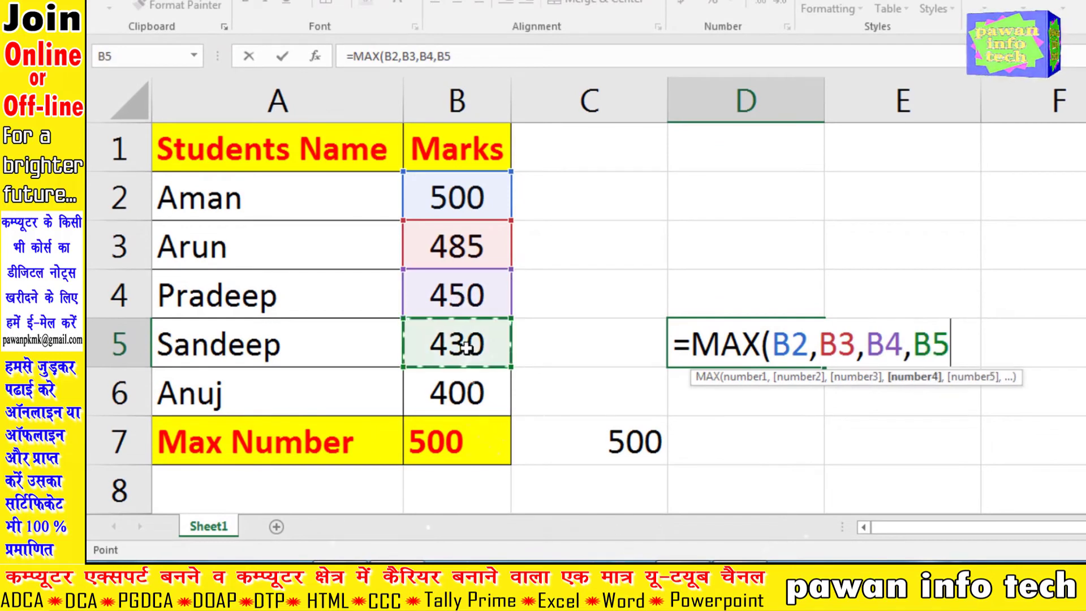
text(,)
click(478, 398)
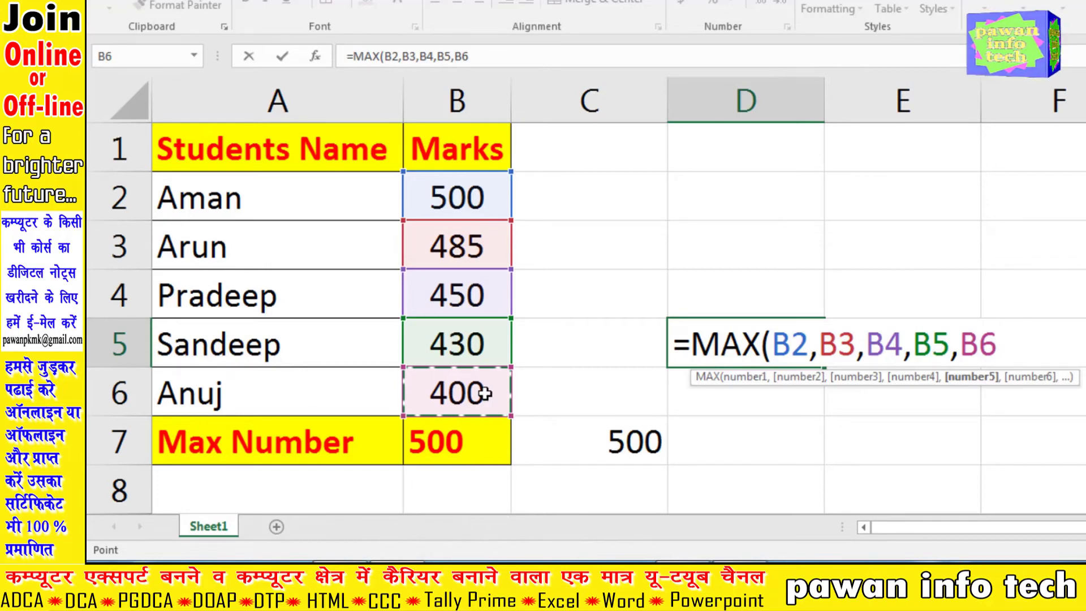
text())
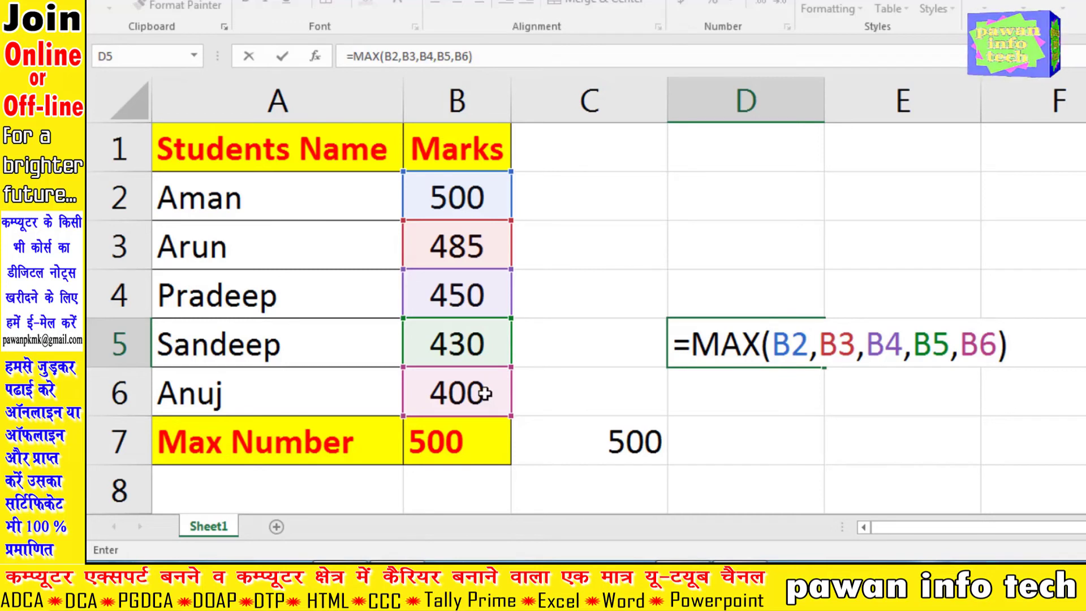
key(Return)
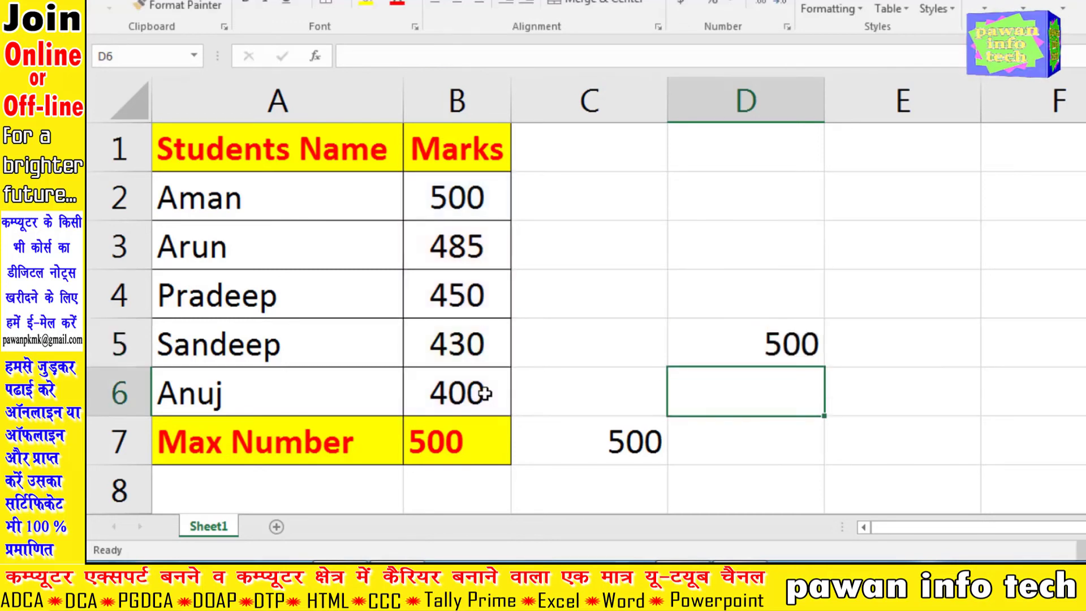
click(757, 338)
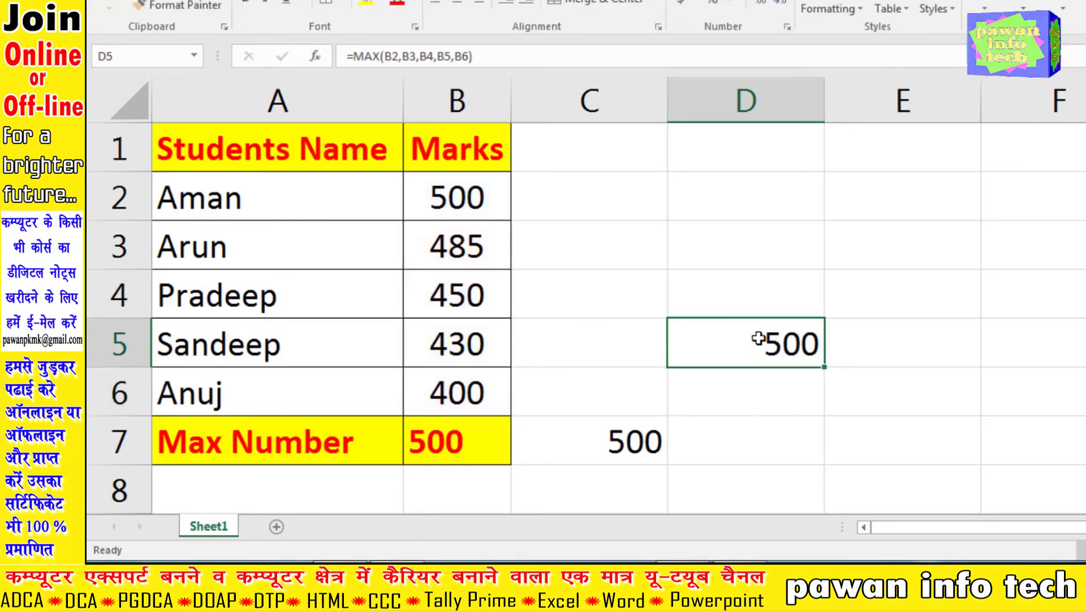